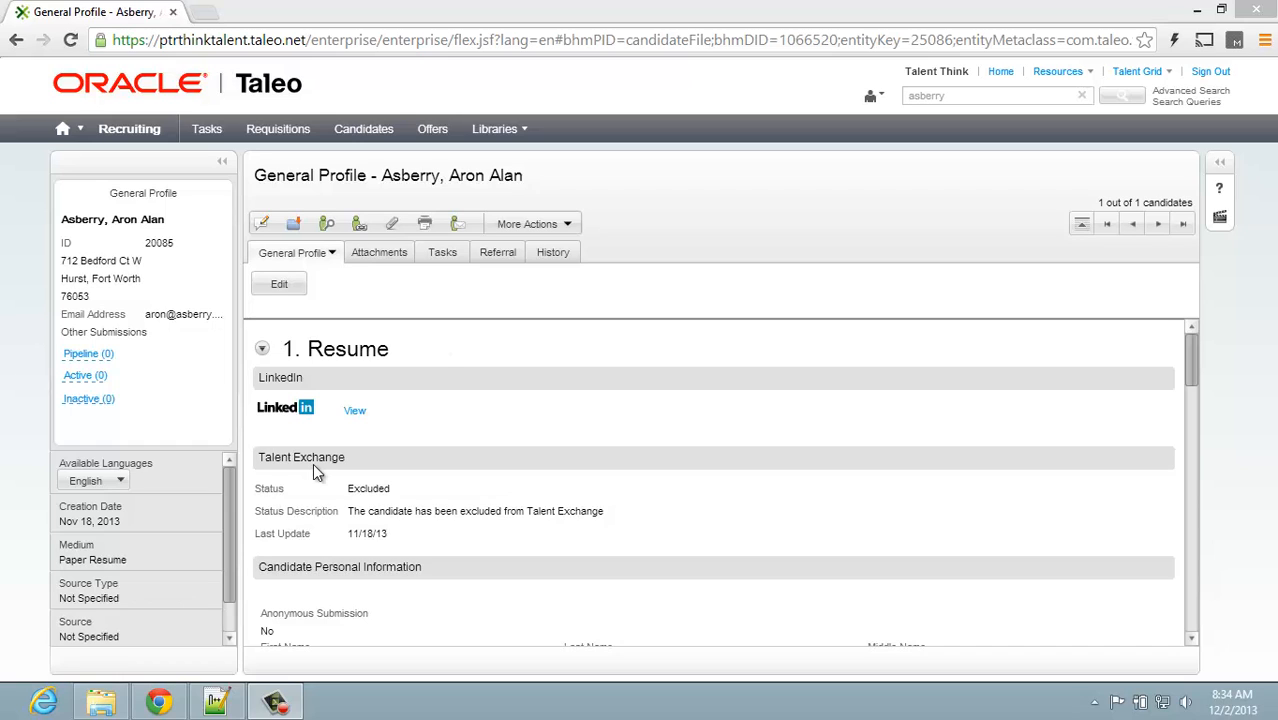
Step: Launch Taleo Connect Client, ping the Recruiting 13A product with the default endpoint, and maximize the client window
{"action": "key", "text": "super+q"}
{"action": "type", "text": "taleo"}
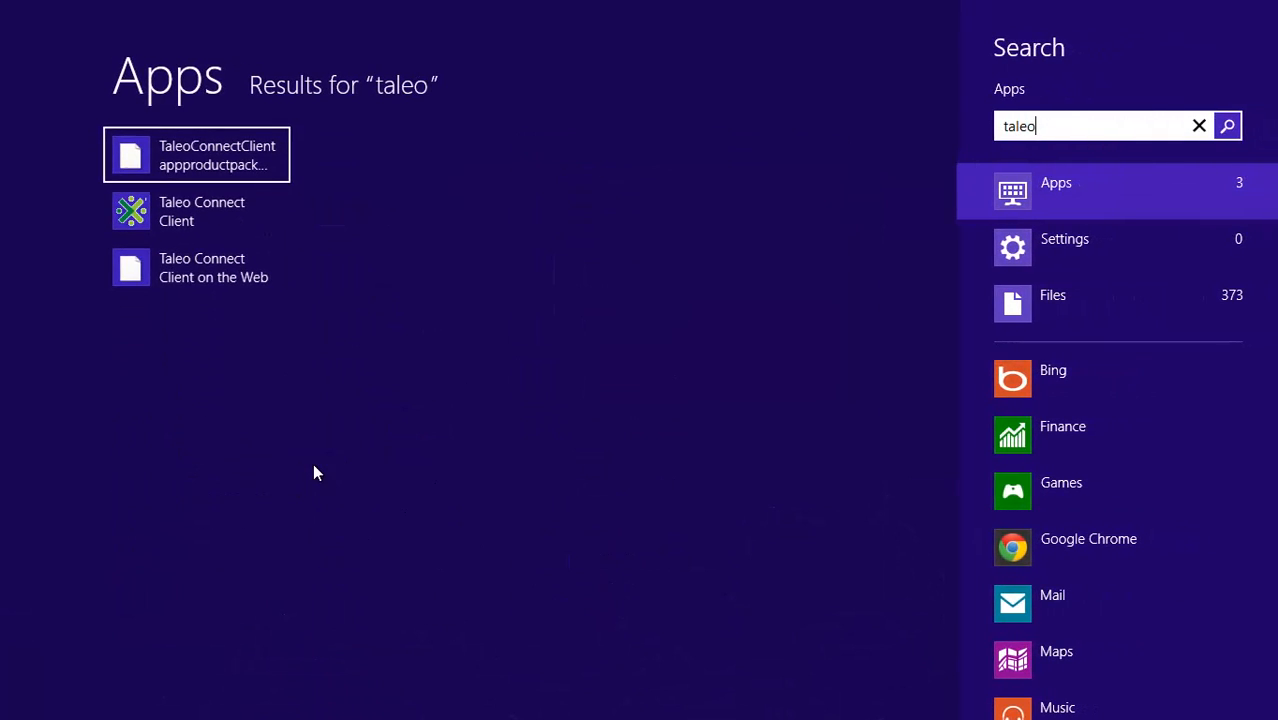
{"action": "key", "text": "Down"}
{"action": "key", "text": "Return"}
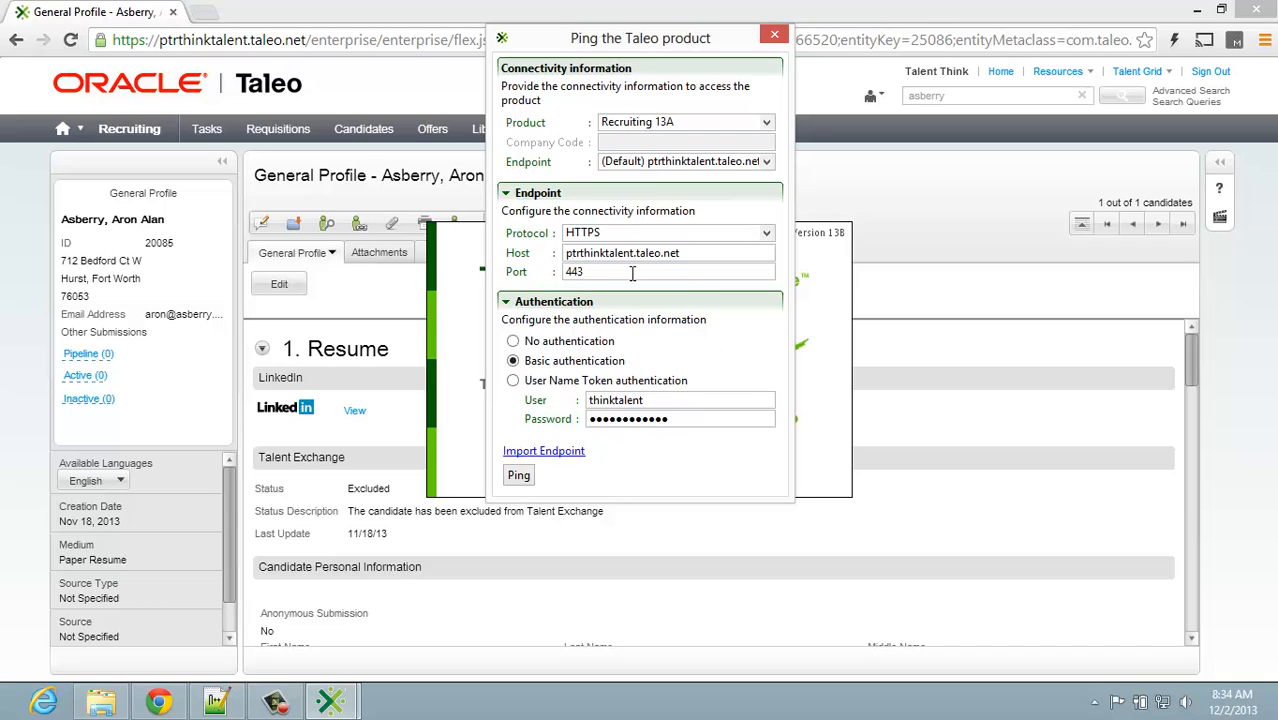
{"action": "left_click", "coordinate": [518, 477]}
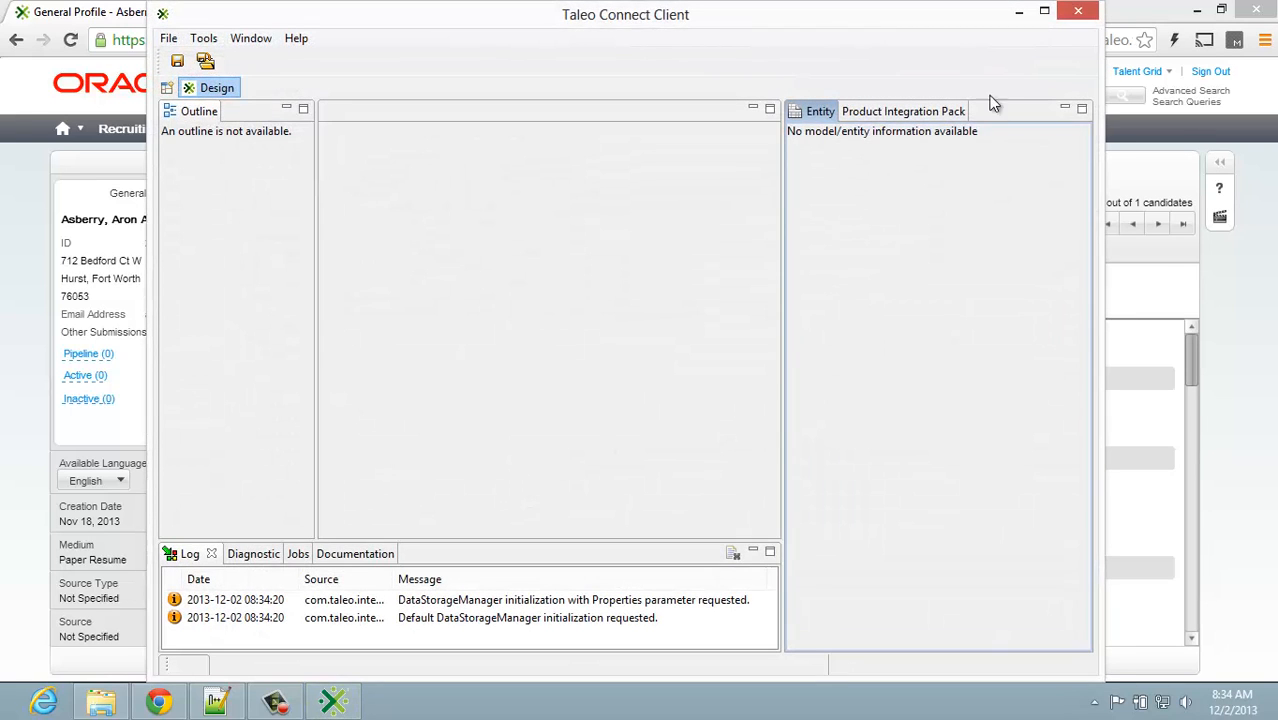
{"action": "left_click", "coordinate": [1044, 12]}
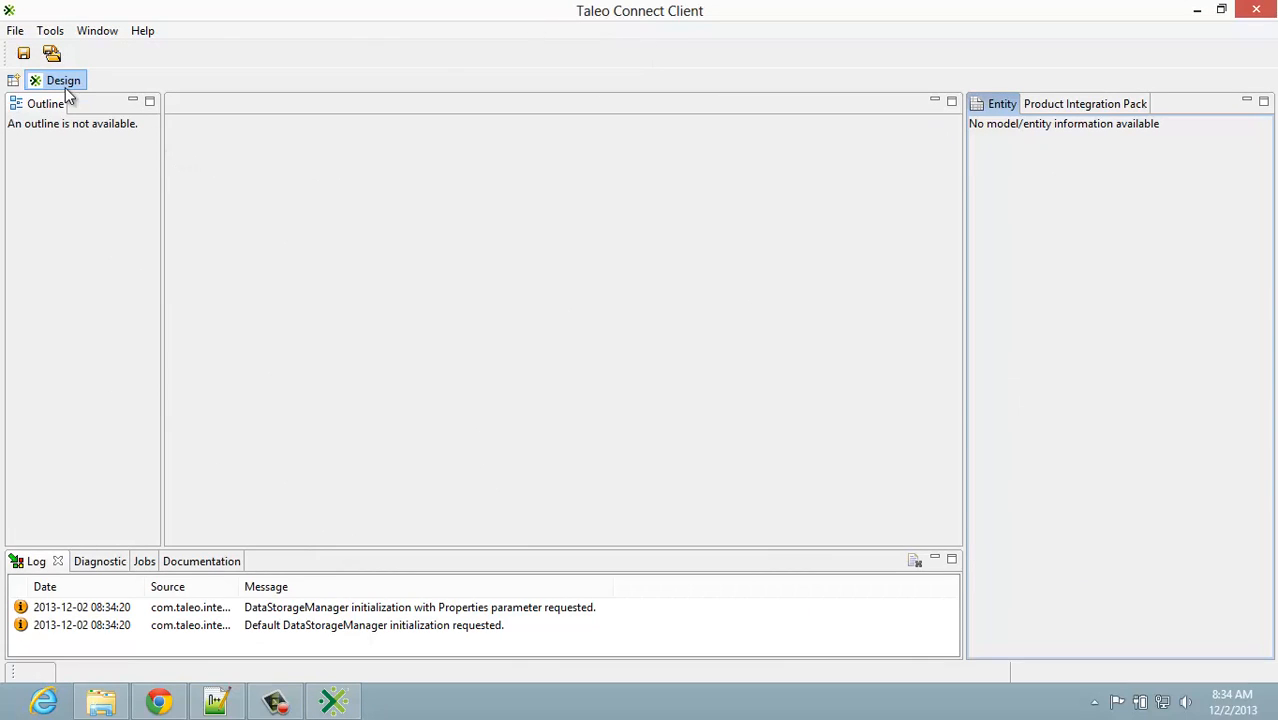
Step: Create a new export specification for the Candidate entity of Recruiting 13A without using a template
{"action": "left_click", "coordinate": [15, 30]}
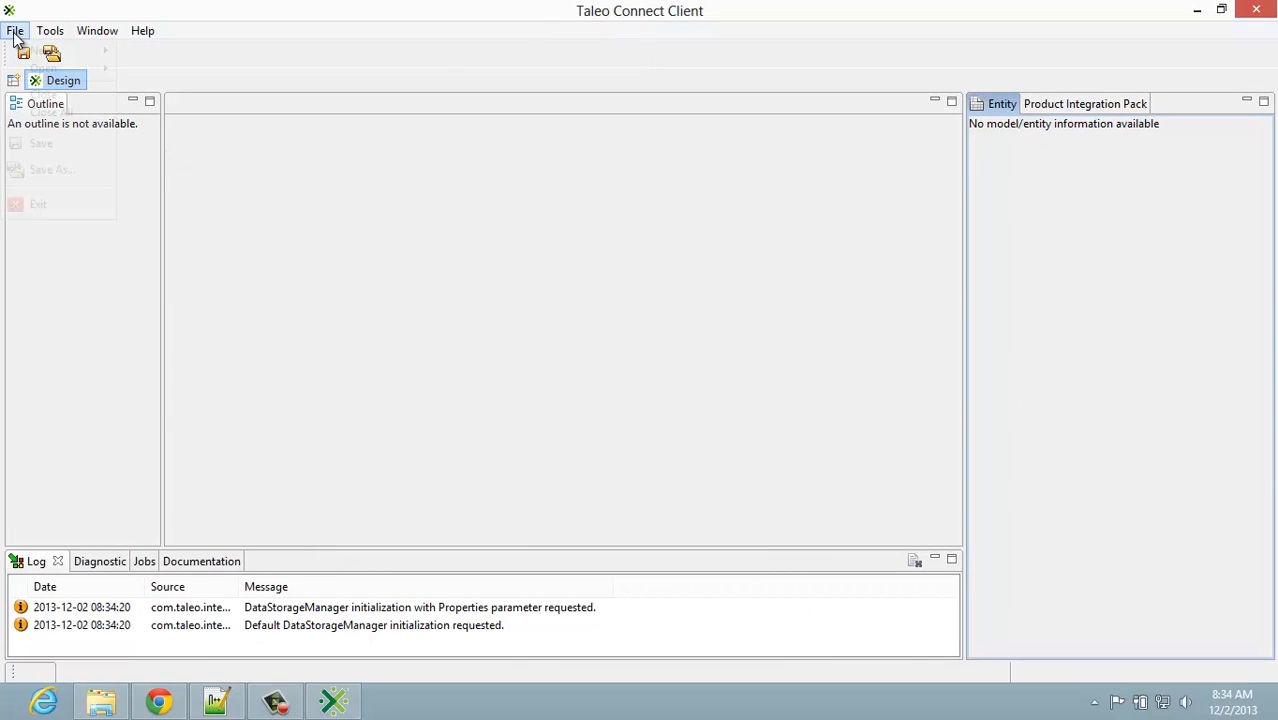
{"action": "mouse_move", "coordinate": [15, 50]}
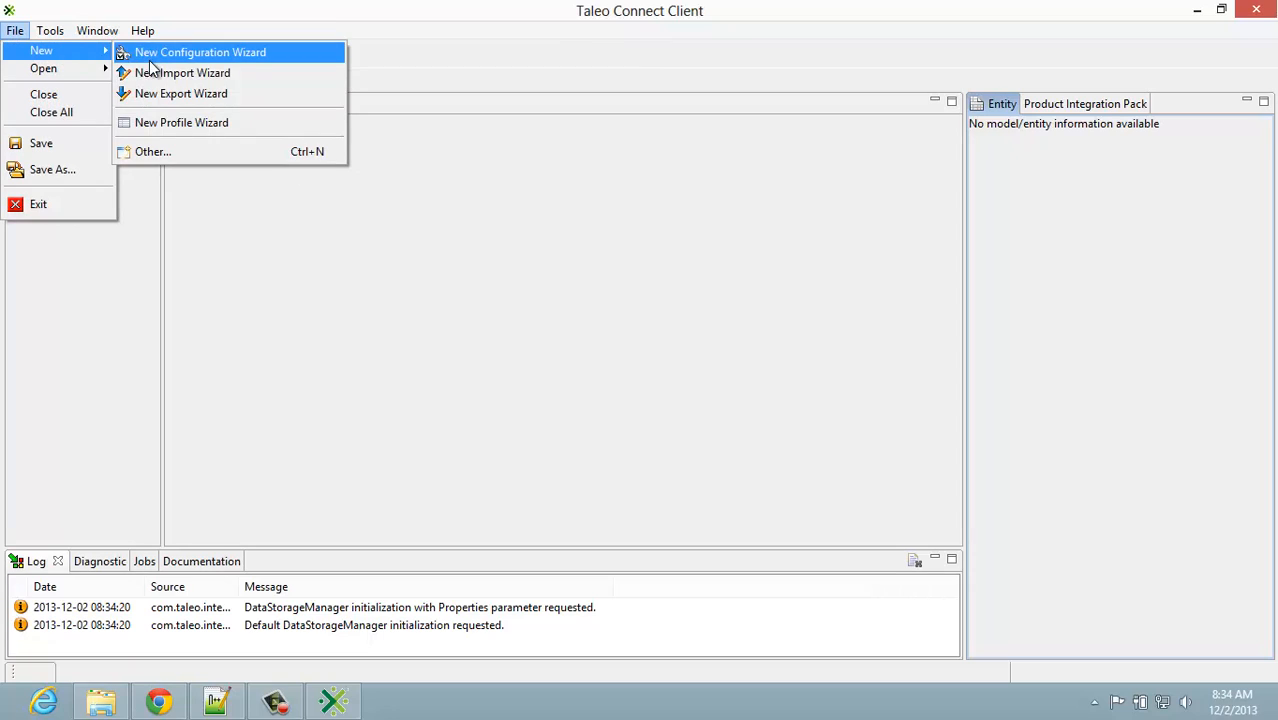
{"action": "left_click", "coordinate": [153, 94]}
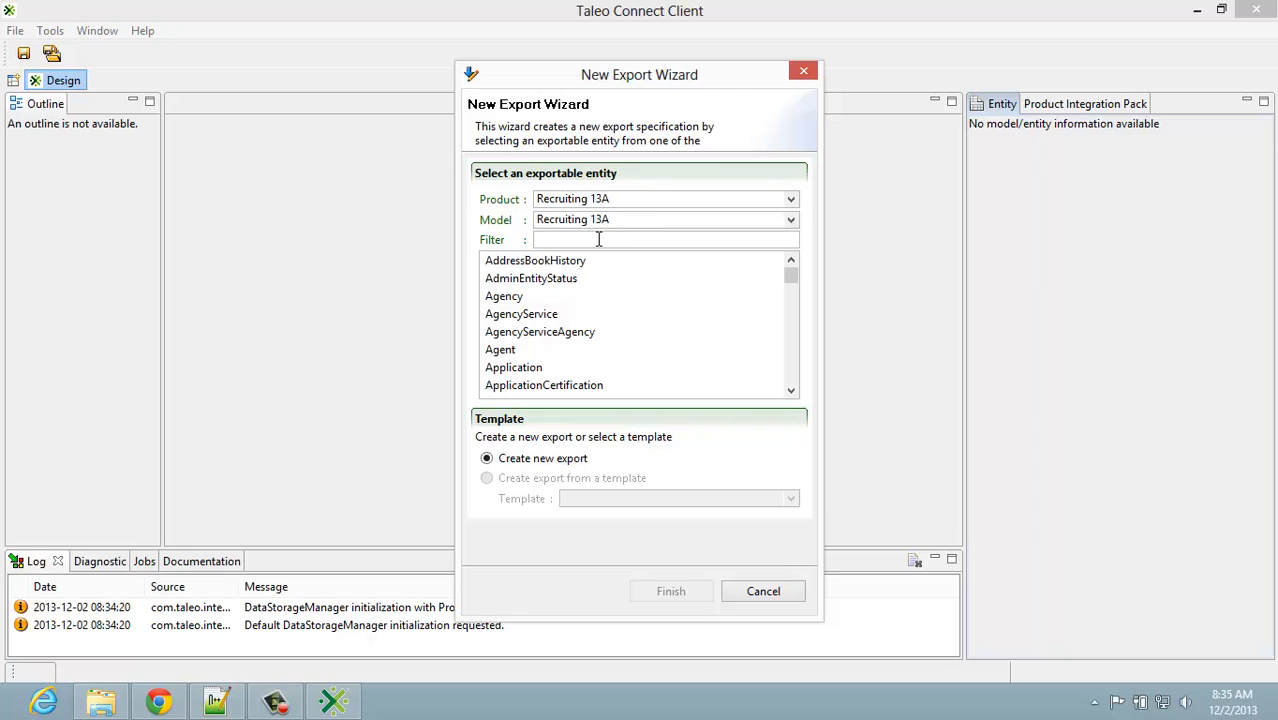
{"action": "type", "text": "candi"}
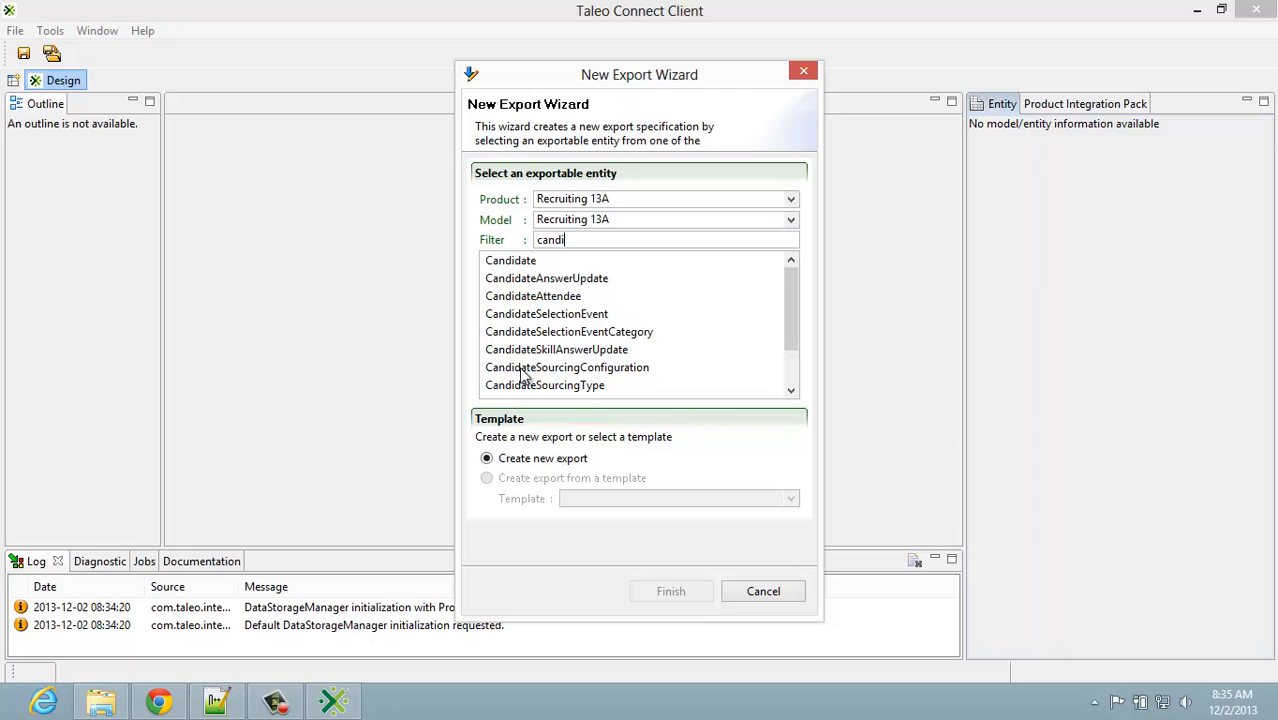
{"action": "left_click", "coordinate": [517, 263]}
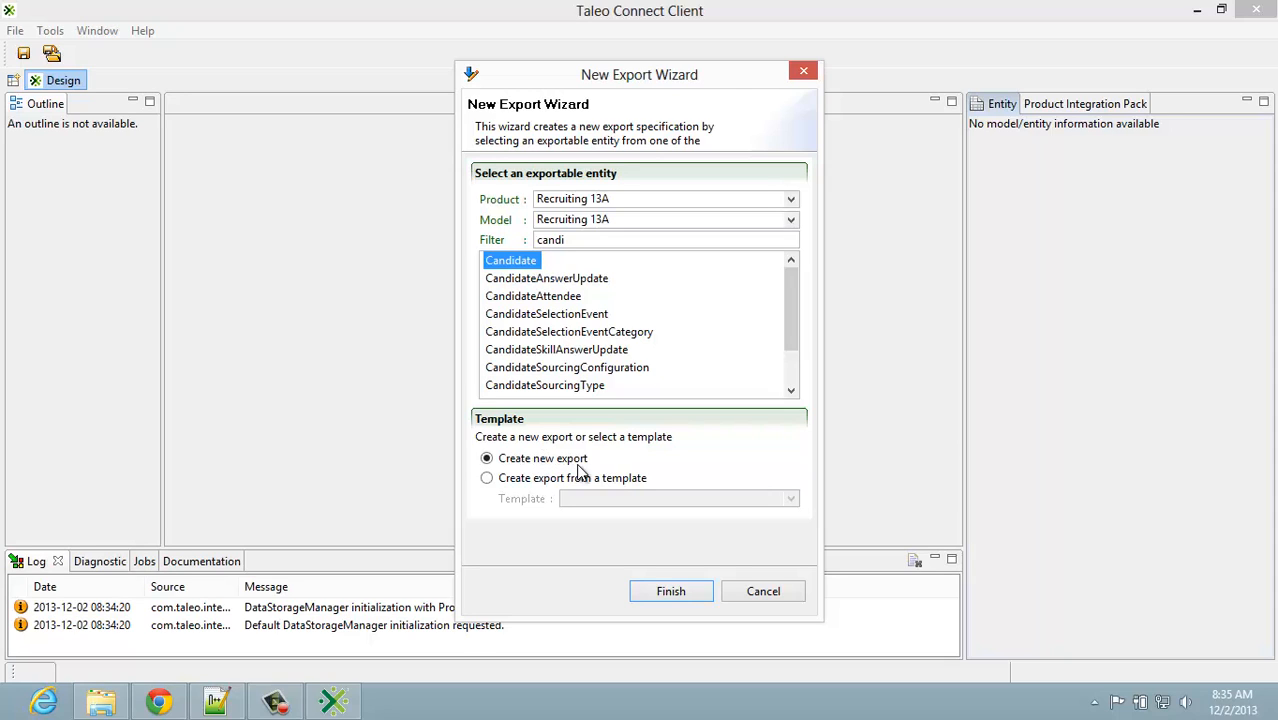
{"action": "left_click", "coordinate": [670, 592]}
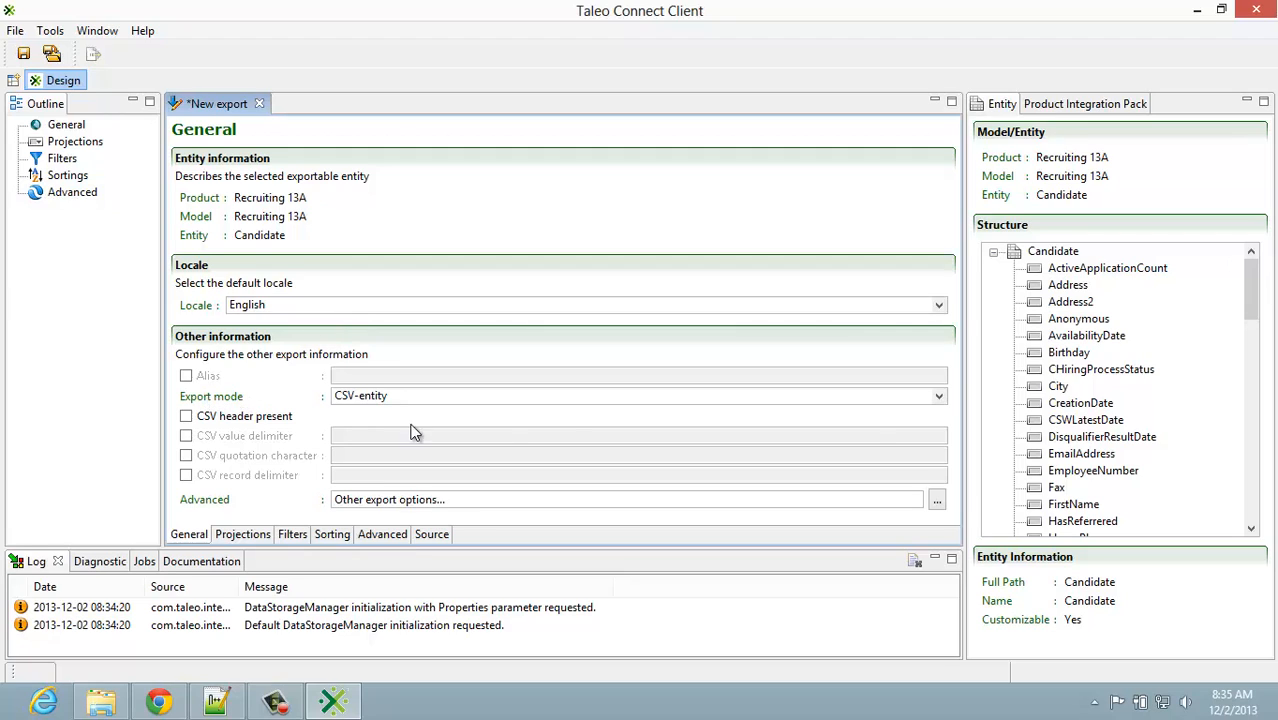
Step: Set the export mode to CSV-report and enable the CSV header
{"action": "left_click", "coordinate": [940, 398]}
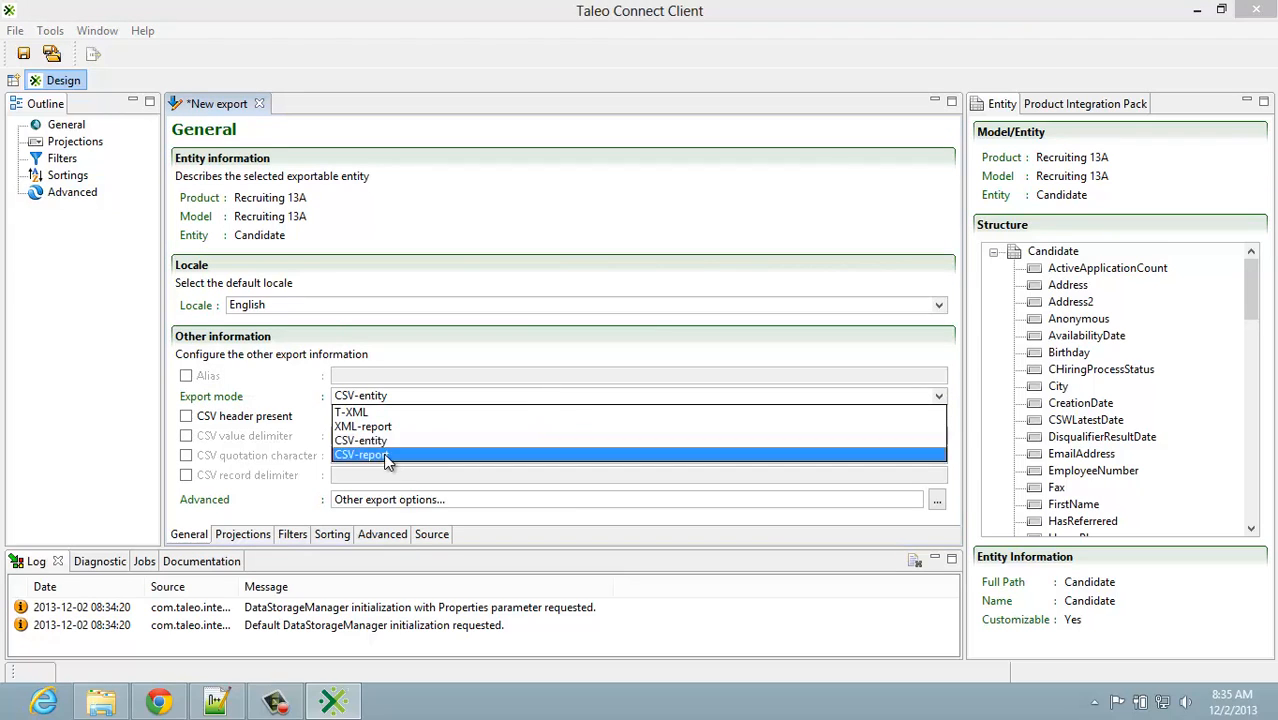
{"action": "left_click", "coordinate": [386, 456]}
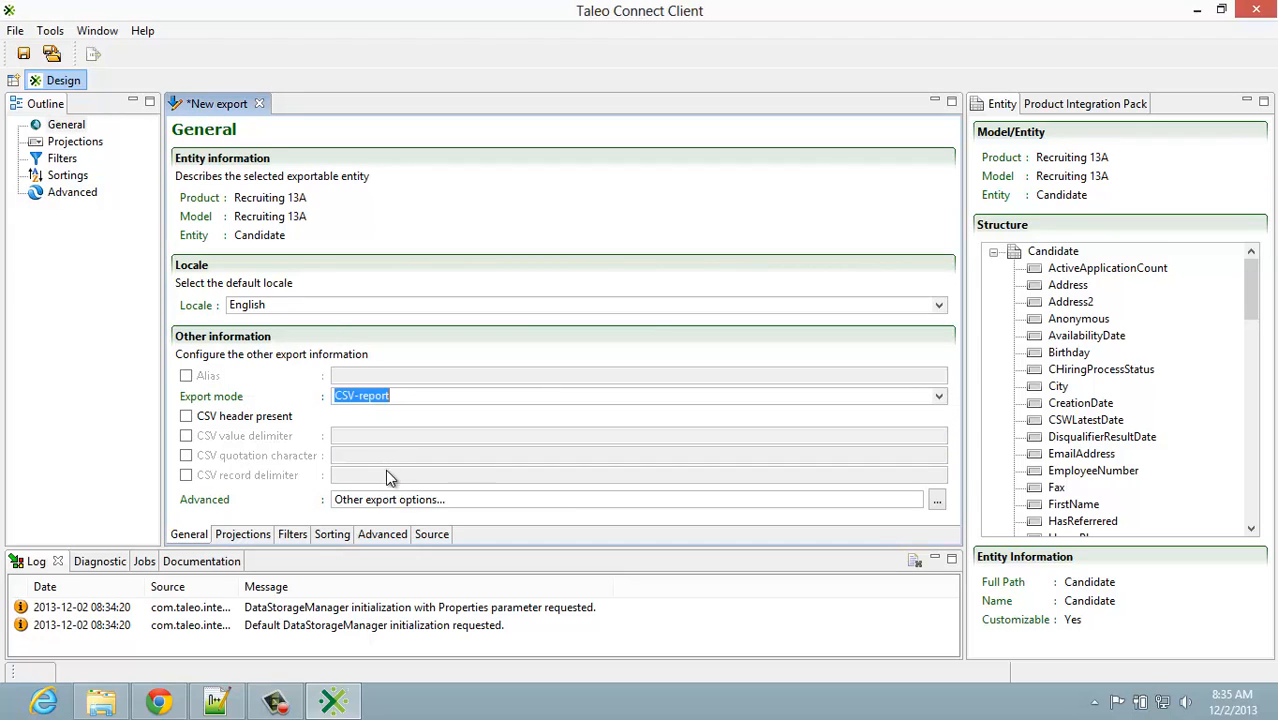
{"action": "left_click", "coordinate": [186, 417]}
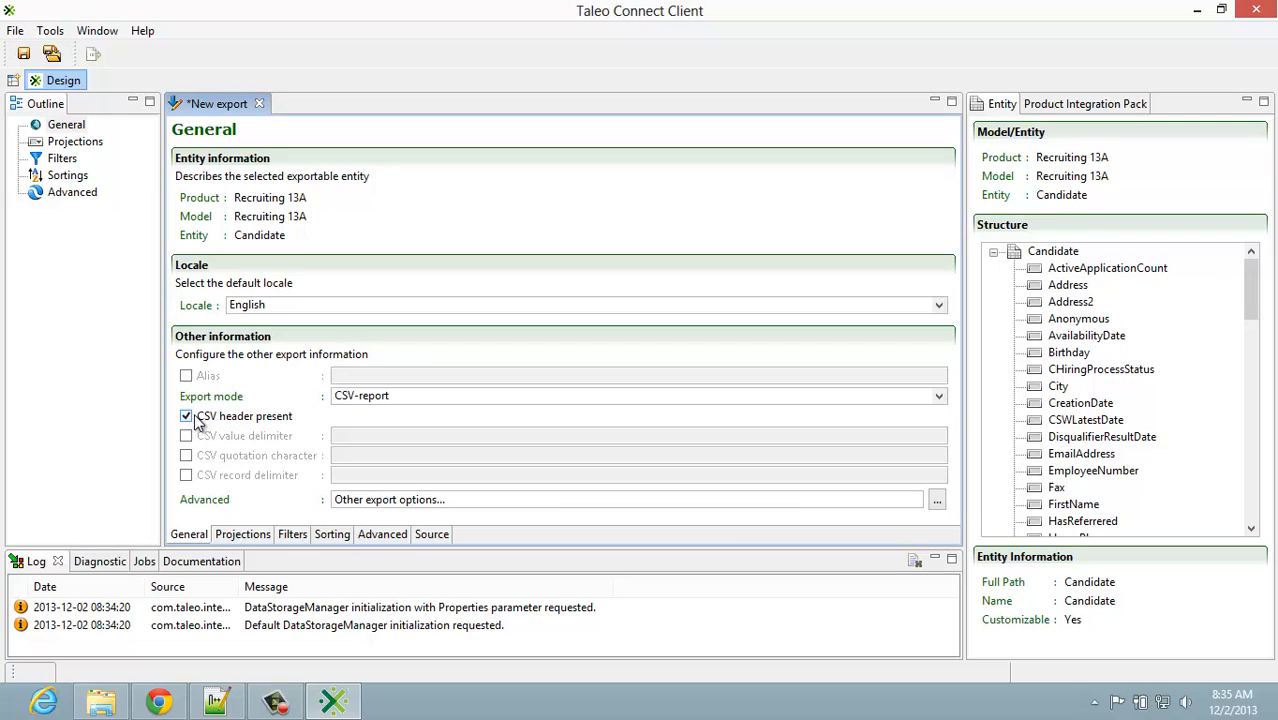
Step: Add the candidate's FirstName and LastName fields to the export projections
{"action": "left_click", "coordinate": [250, 534]}
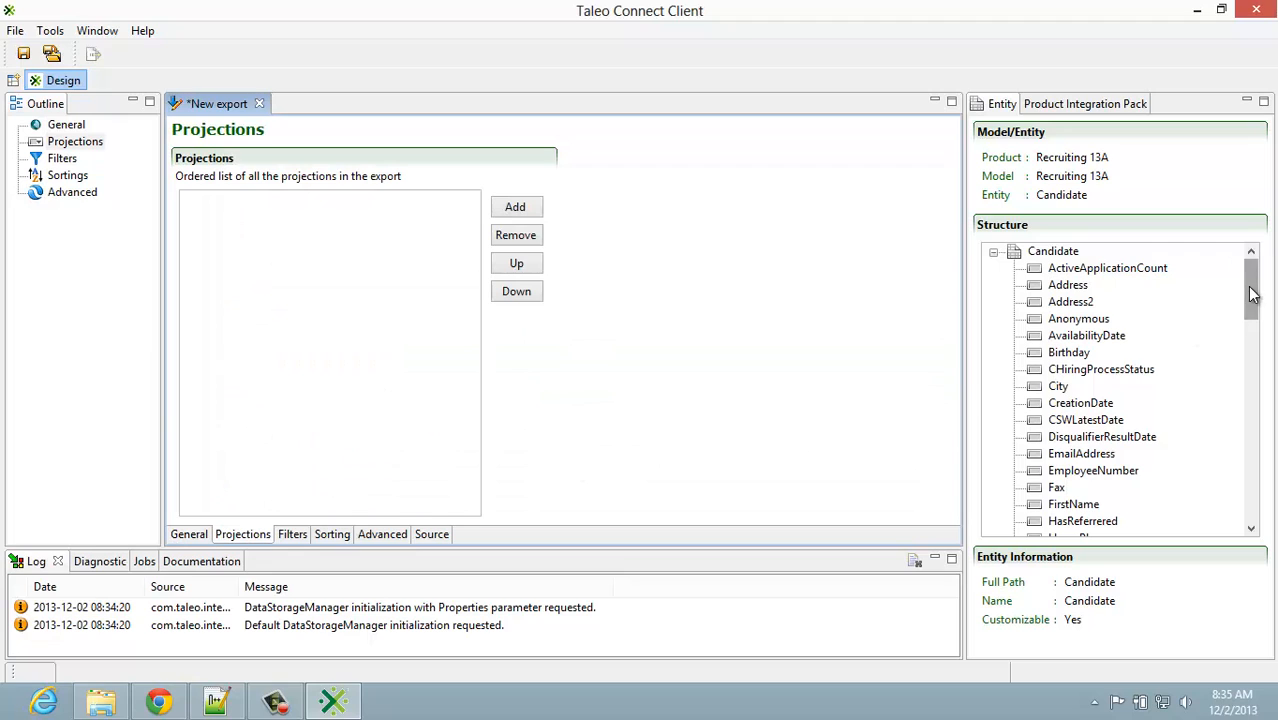
{"action": "left_click_drag", "start_coordinate": [1249, 300], "coordinate": [1250, 322]}
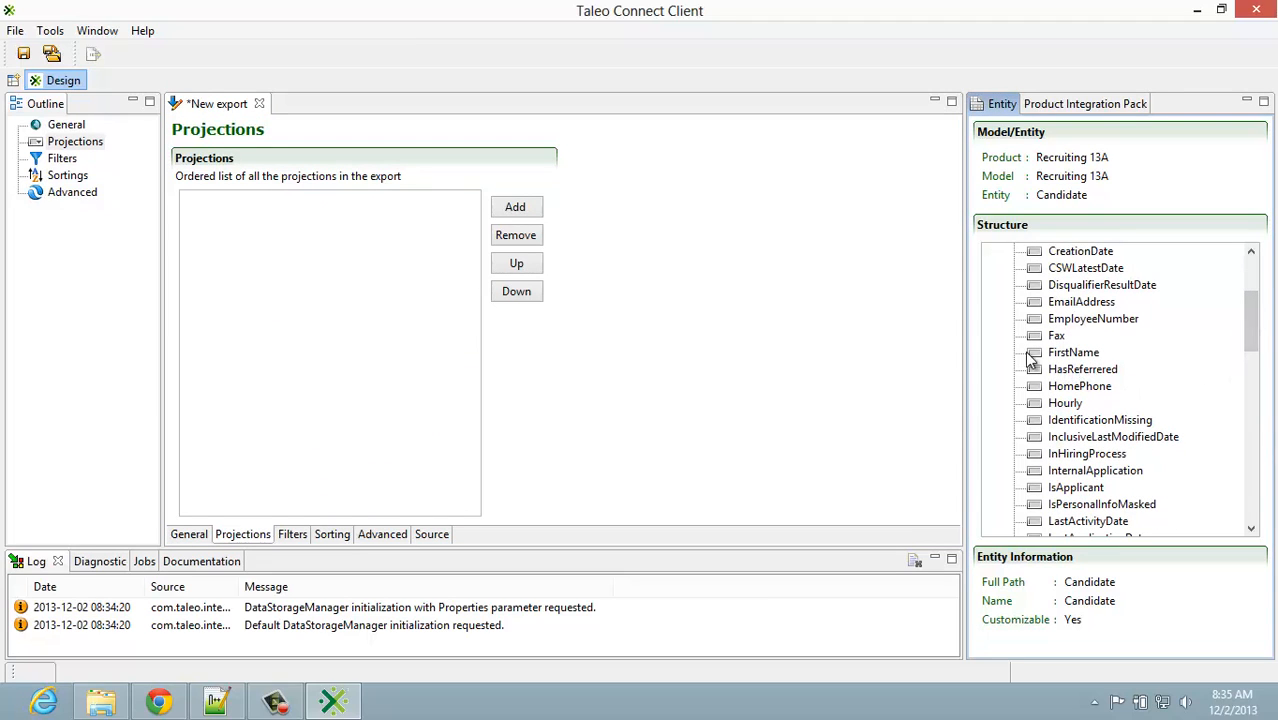
{"action": "left_click_drag", "start_coordinate": [1040, 353], "coordinate": [318, 245]}
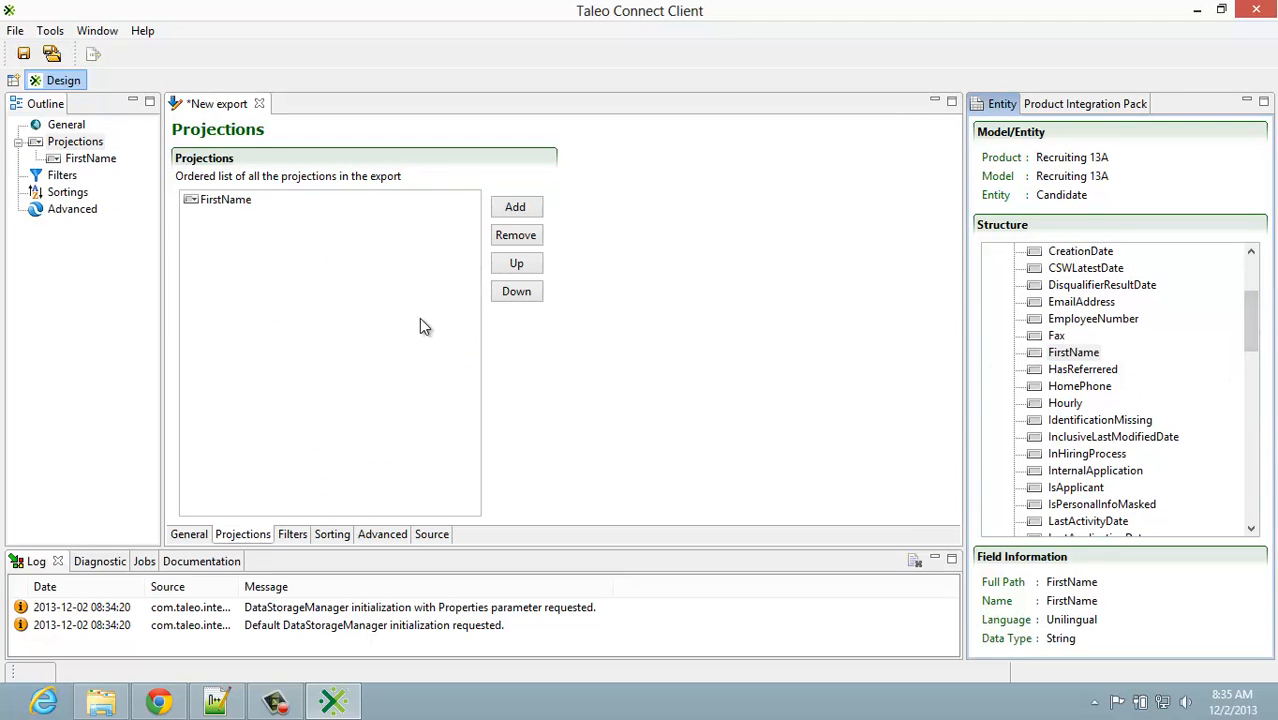
{"action": "left_click_drag", "start_coordinate": [1258, 342], "coordinate": [1249, 358]}
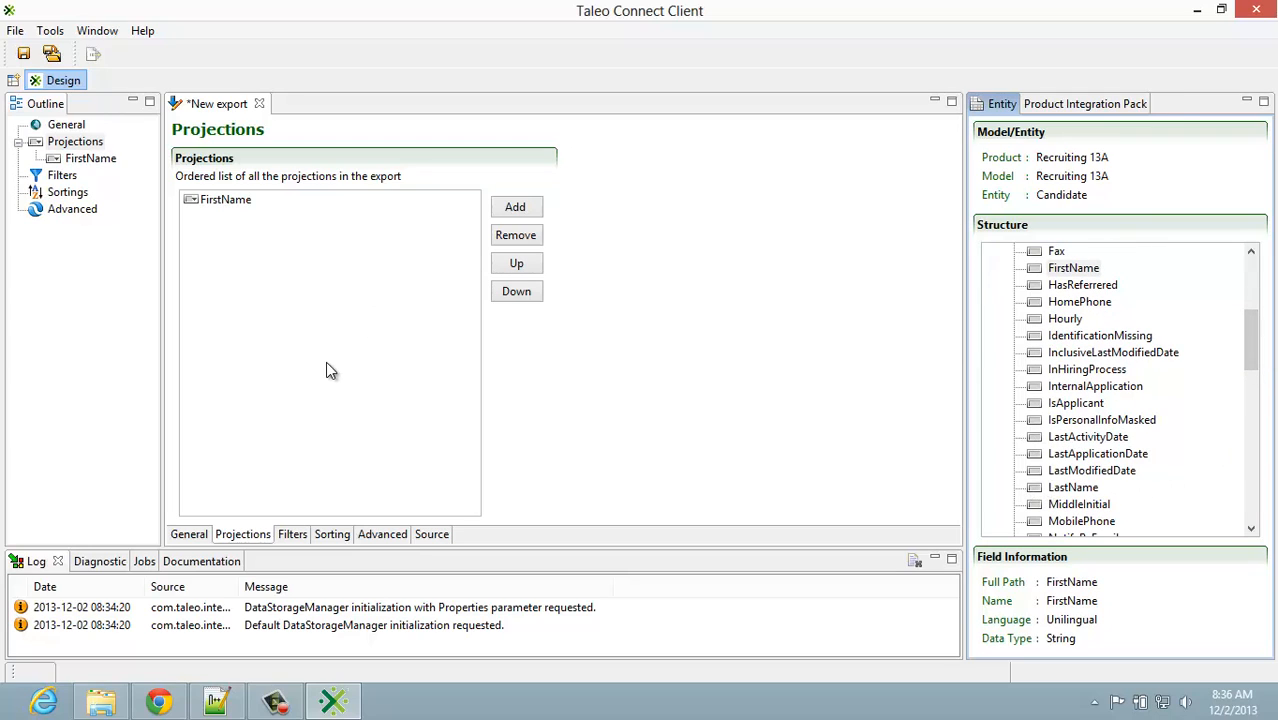
{"action": "left_click_drag", "start_coordinate": [1036, 488], "coordinate": [280, 314]}
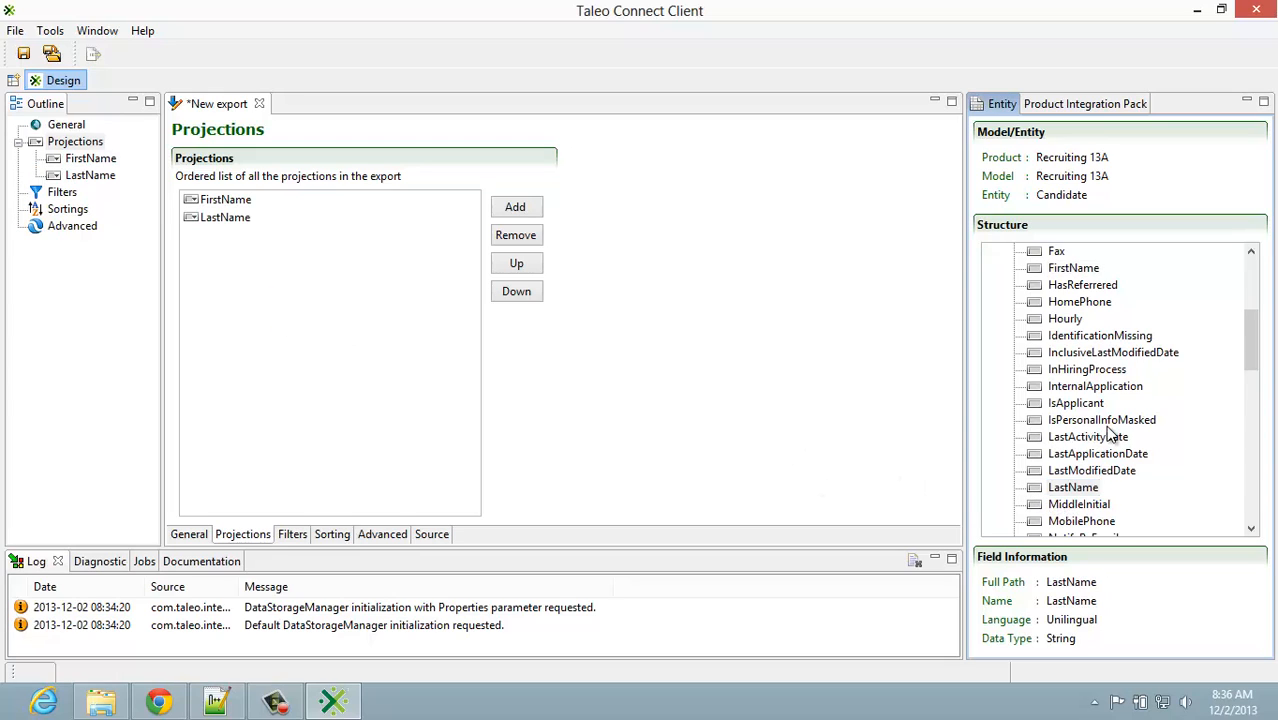
Step: Add the candidate's Address and City fields to the export projections
{"action": "left_click_drag", "start_coordinate": [1258, 366], "coordinate": [1254, 308]}
{"action": "left_click_drag", "start_coordinate": [1040, 290], "coordinate": [325, 275]}
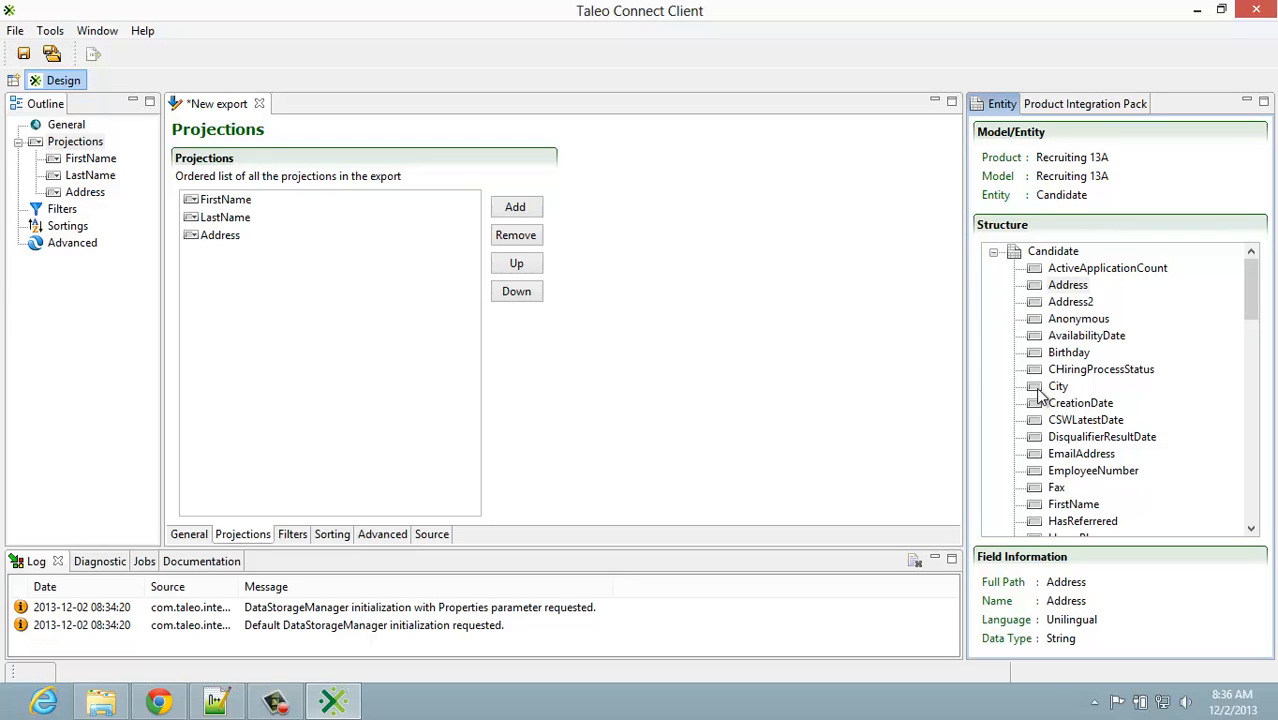
{"action": "left_click_drag", "start_coordinate": [1036, 388], "coordinate": [378, 398]}
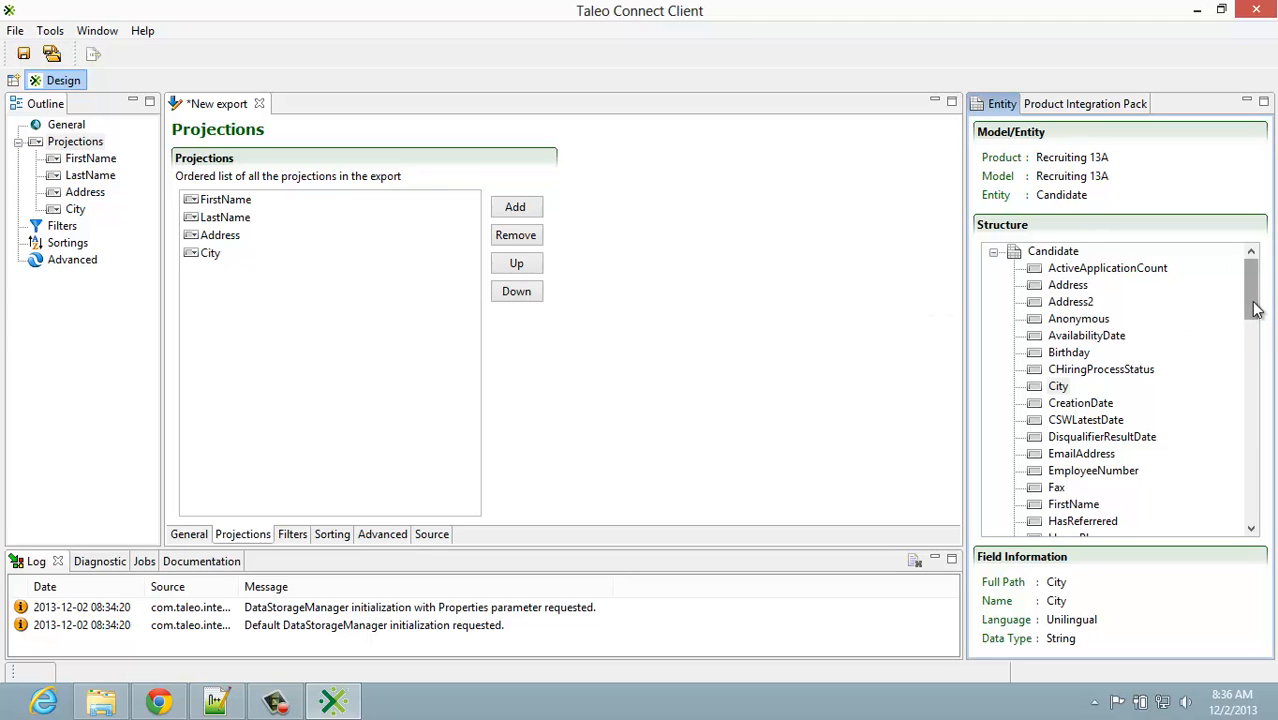
Step: Add the Name field of the ResidenceLocation's parent (ResidenceLocation,Parent,Name) to the export projections
{"action": "left_click_drag", "start_coordinate": [1252, 288], "coordinate": [1247, 512]}
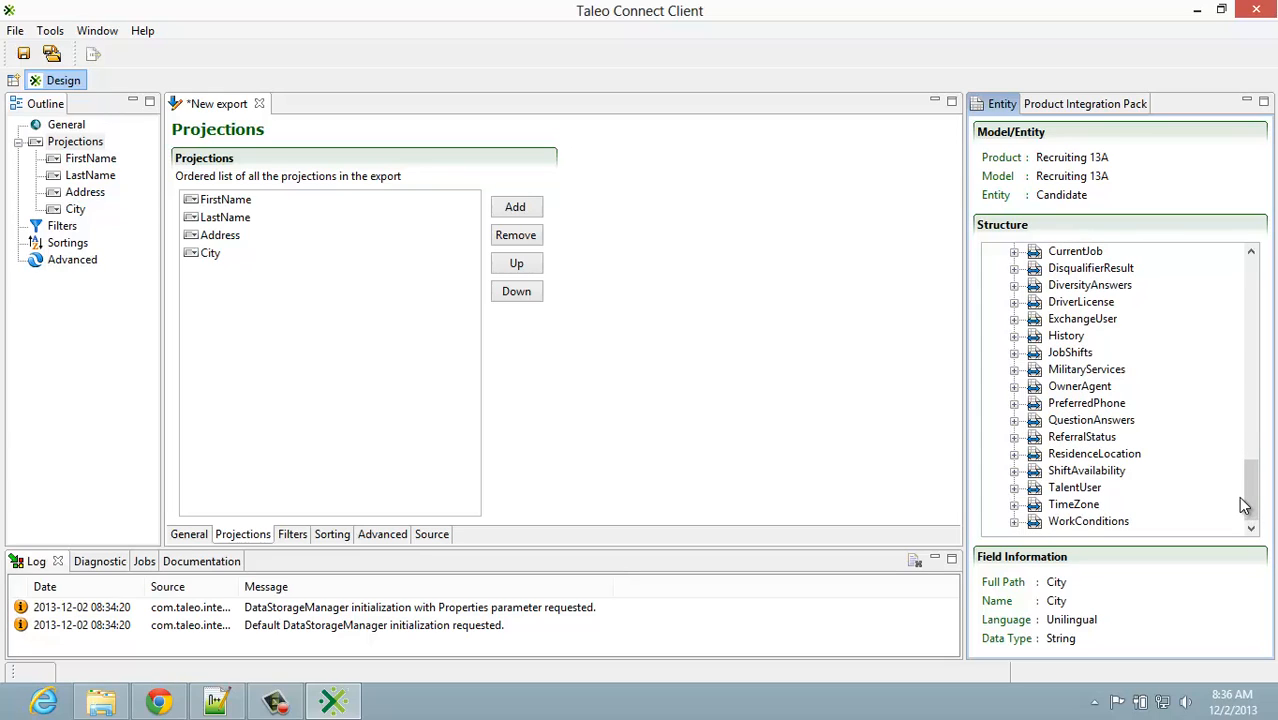
{"action": "left_click", "coordinate": [1014, 454]}
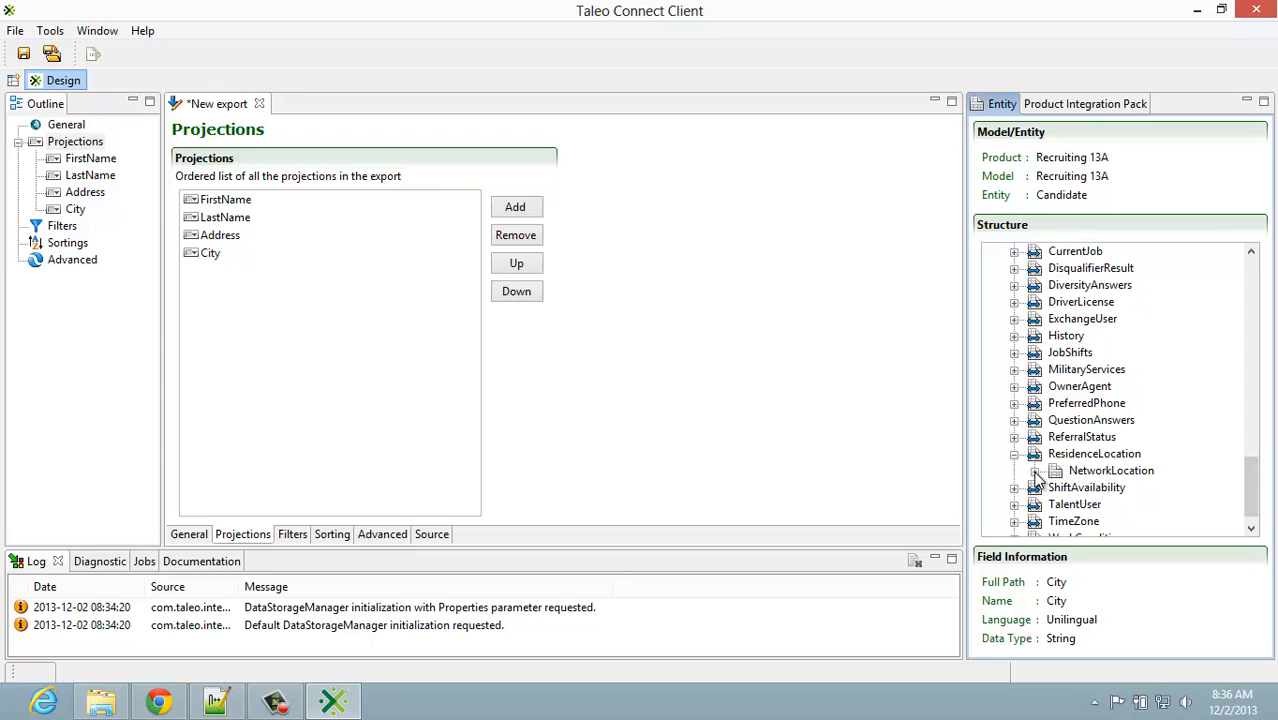
{"action": "left_click", "coordinate": [1034, 471]}
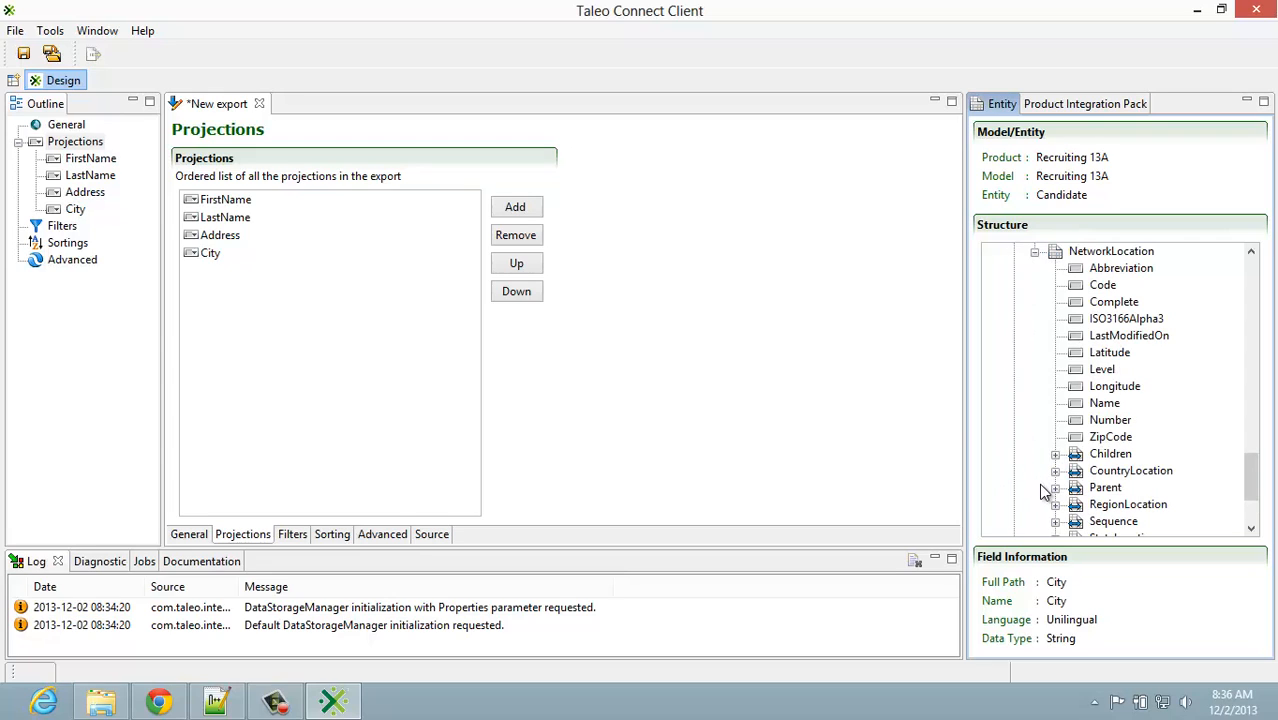
{"action": "left_click", "coordinate": [1055, 488]}
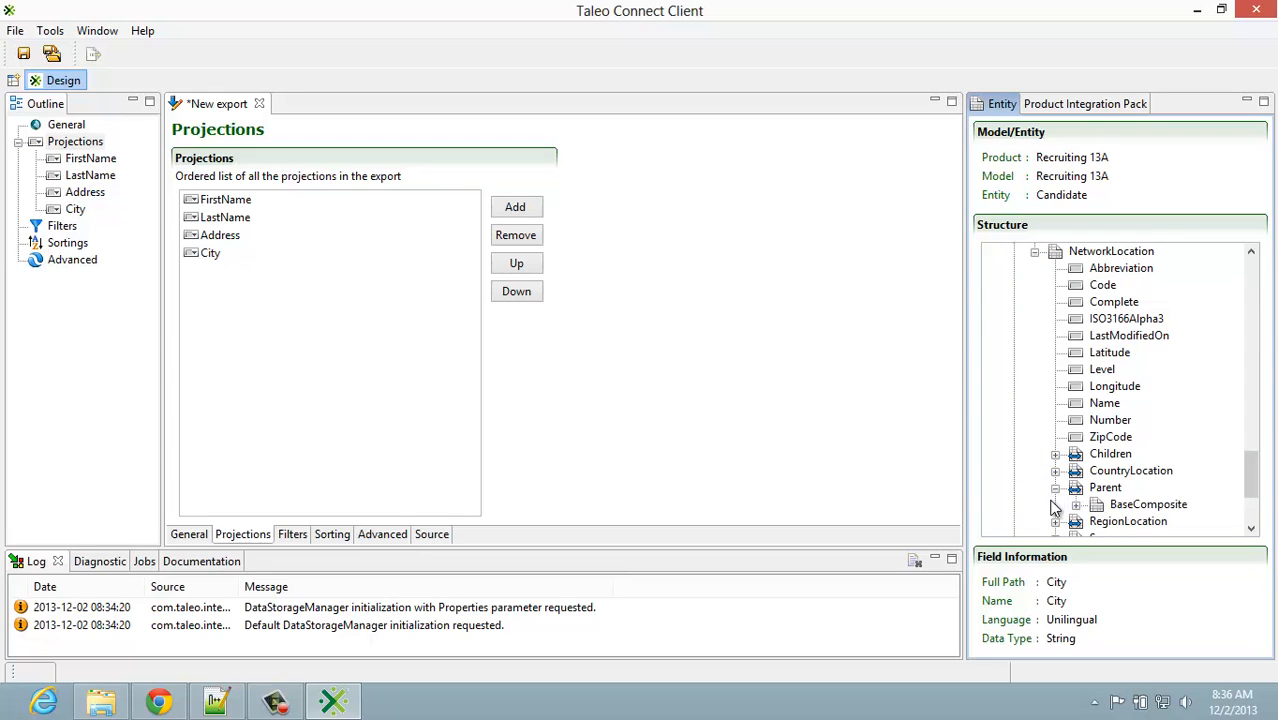
{"action": "left_click", "coordinate": [1076, 505]}
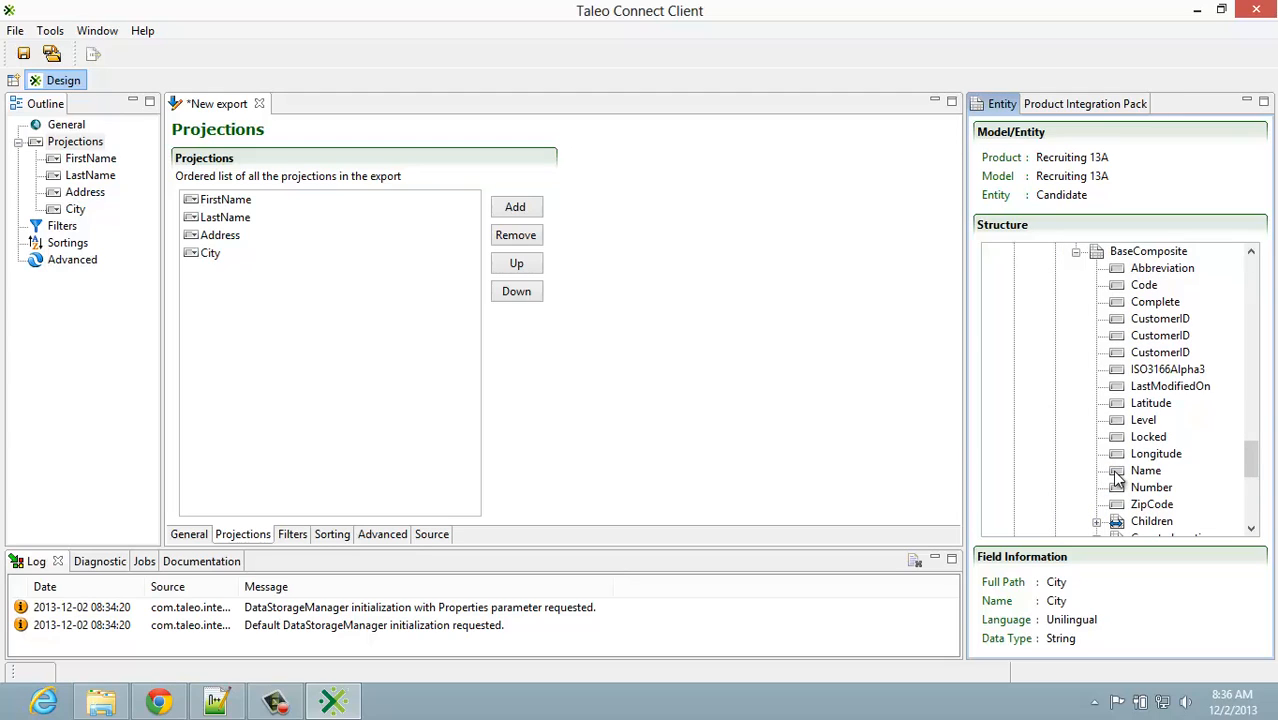
{"action": "left_click_drag", "start_coordinate": [1118, 476], "coordinate": [399, 318]}
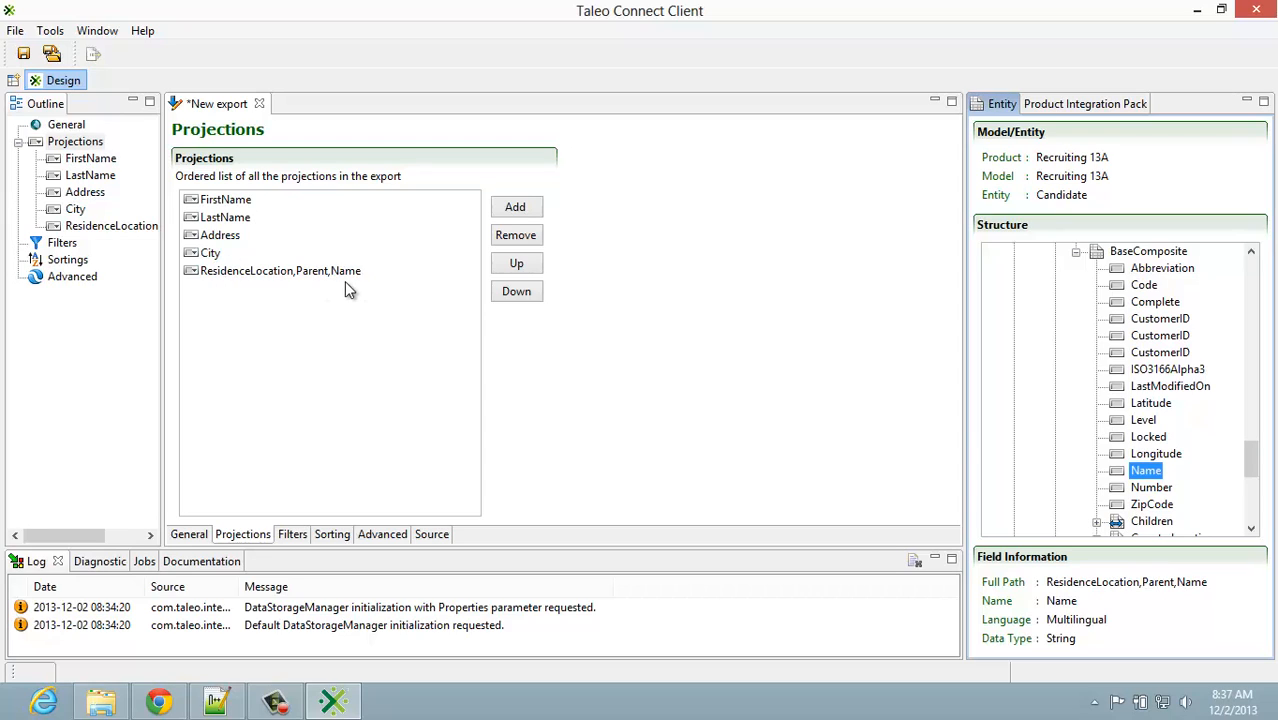
Step: Collapse the parent location's field list and add the candidate's own ZipCode field to the export projections
{"action": "left_click", "coordinate": [1076, 251]}
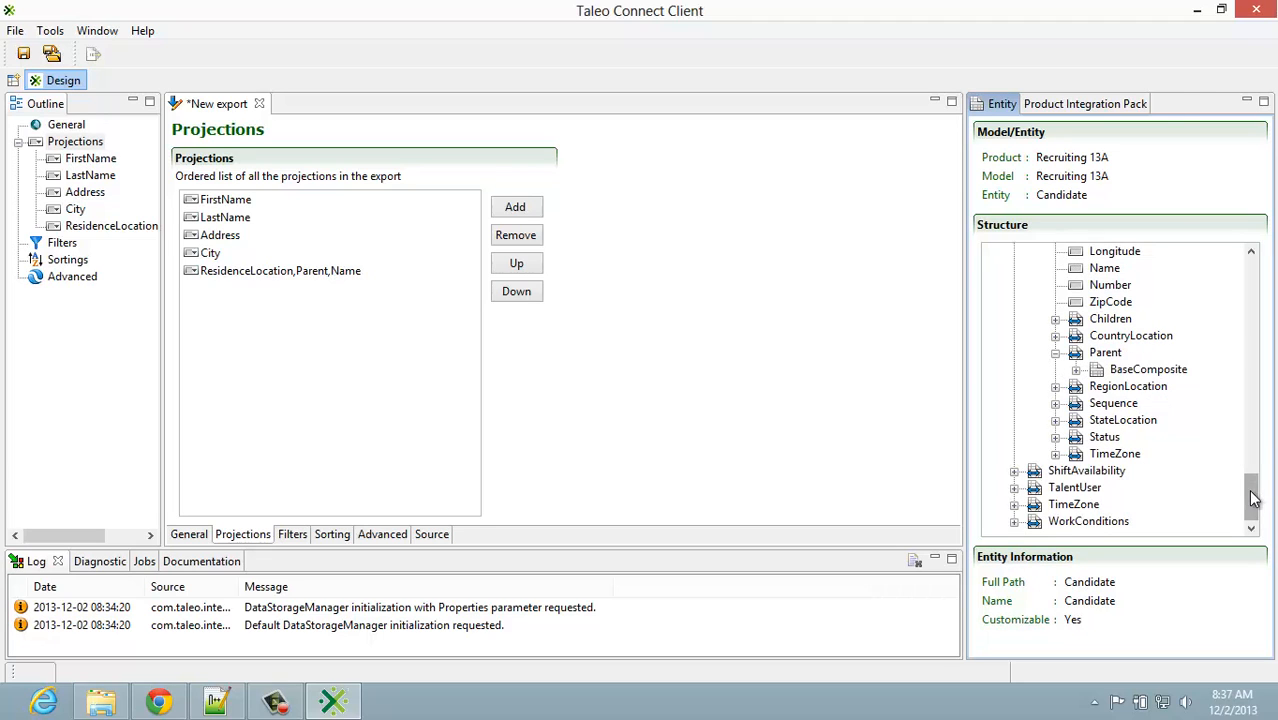
{"action": "left_click_drag", "start_coordinate": [1250, 499], "coordinate": [1247, 381]}
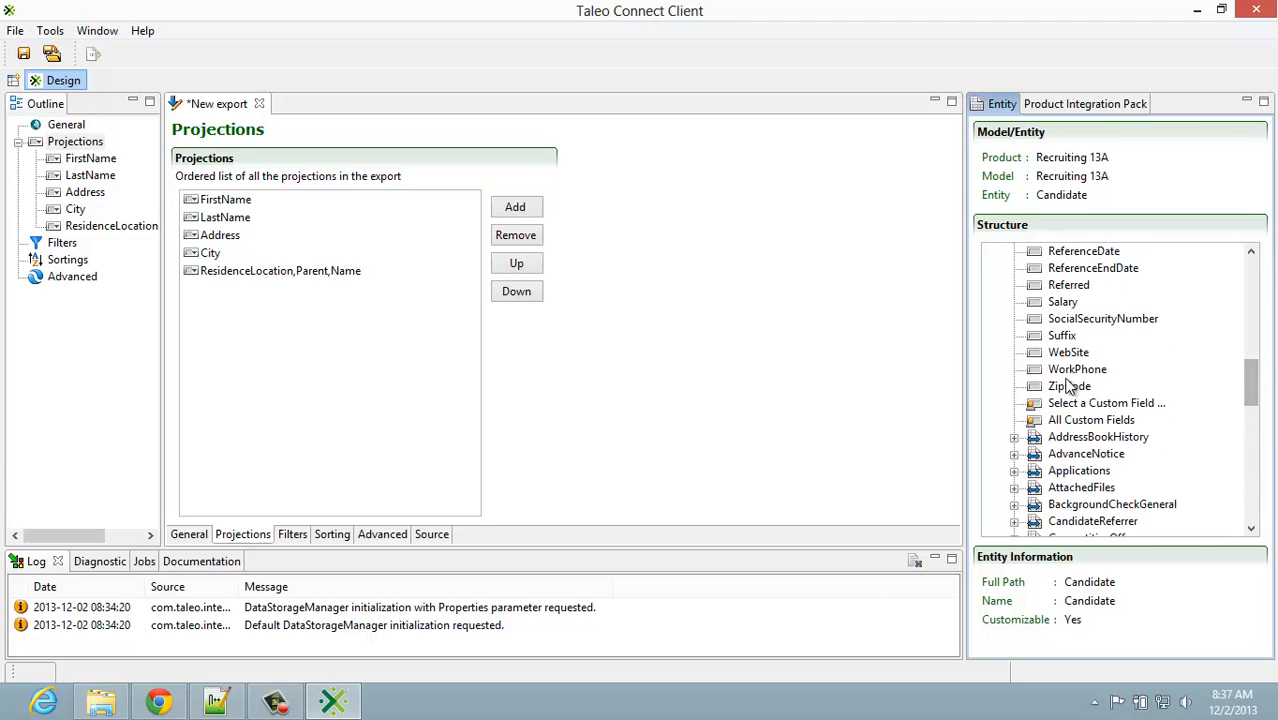
{"action": "left_click_drag", "start_coordinate": [1052, 388], "coordinate": [328, 368]}
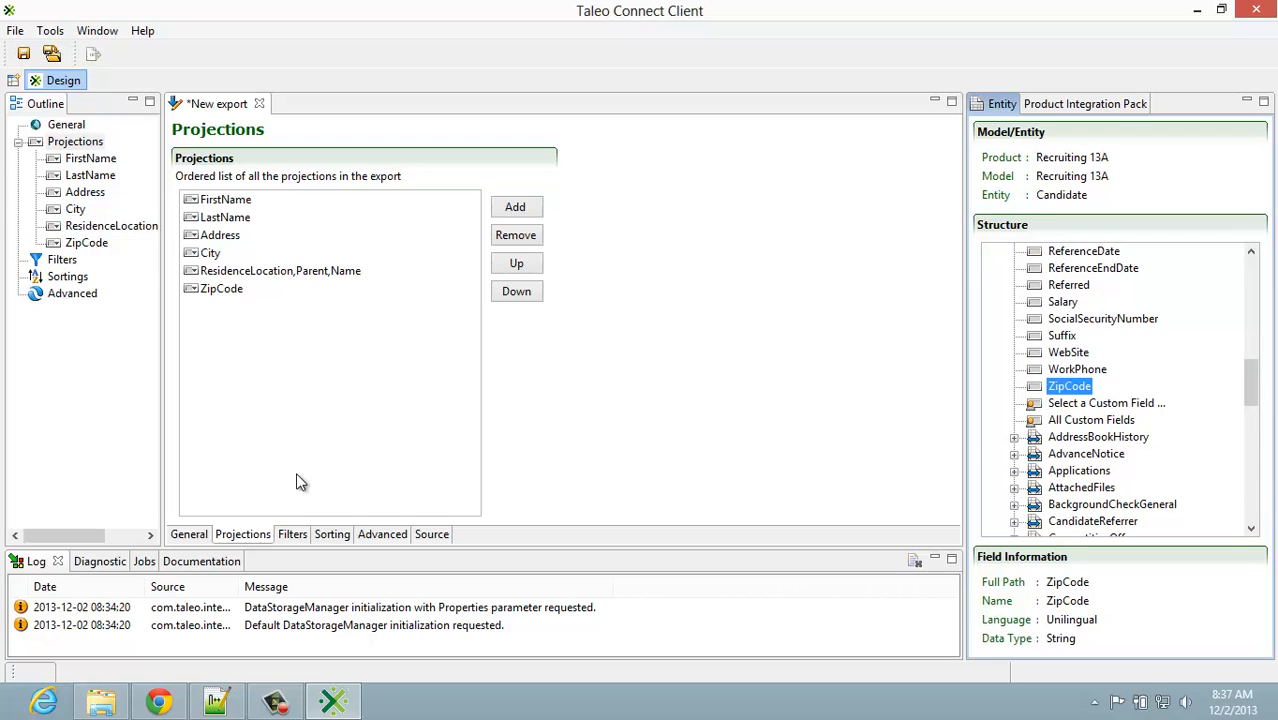
Step: Check the candidate's ID on the Taleo profile in Chrome, then add a filter on the Number field to the export in Taleo Connect Client
{"action": "left_click", "coordinate": [158, 698]}
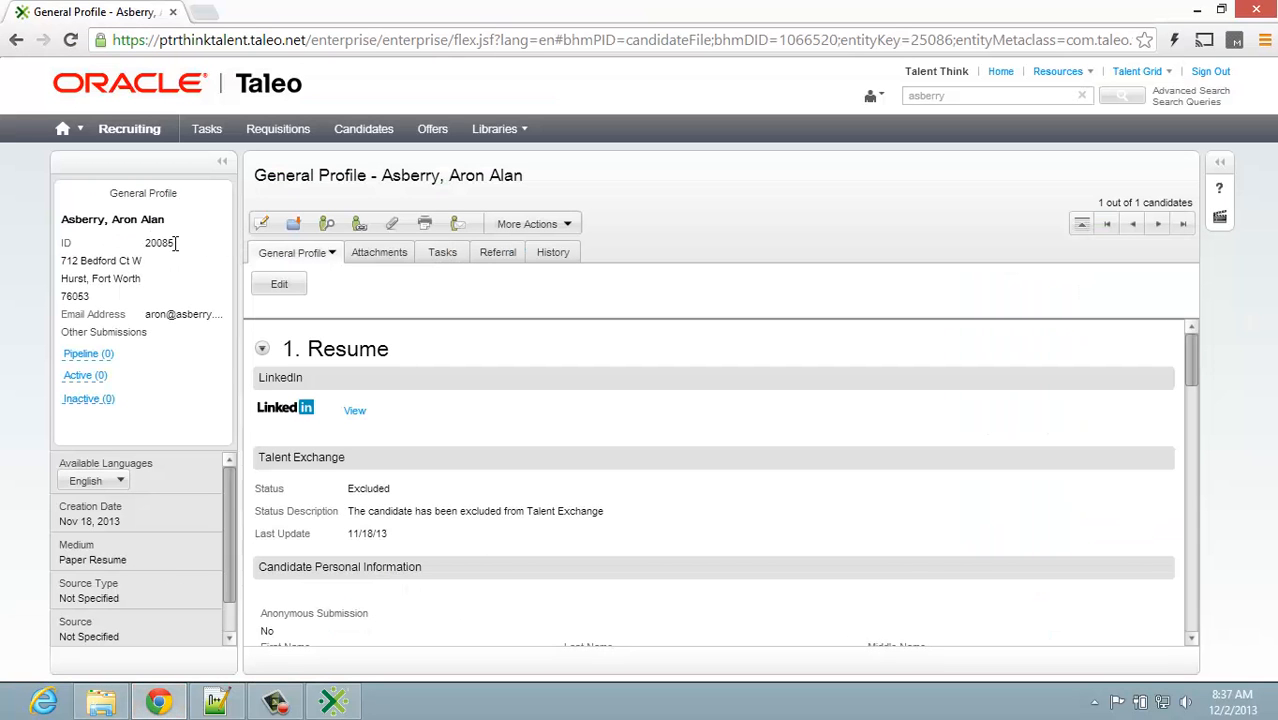
{"action": "left_click", "coordinate": [333, 701]}
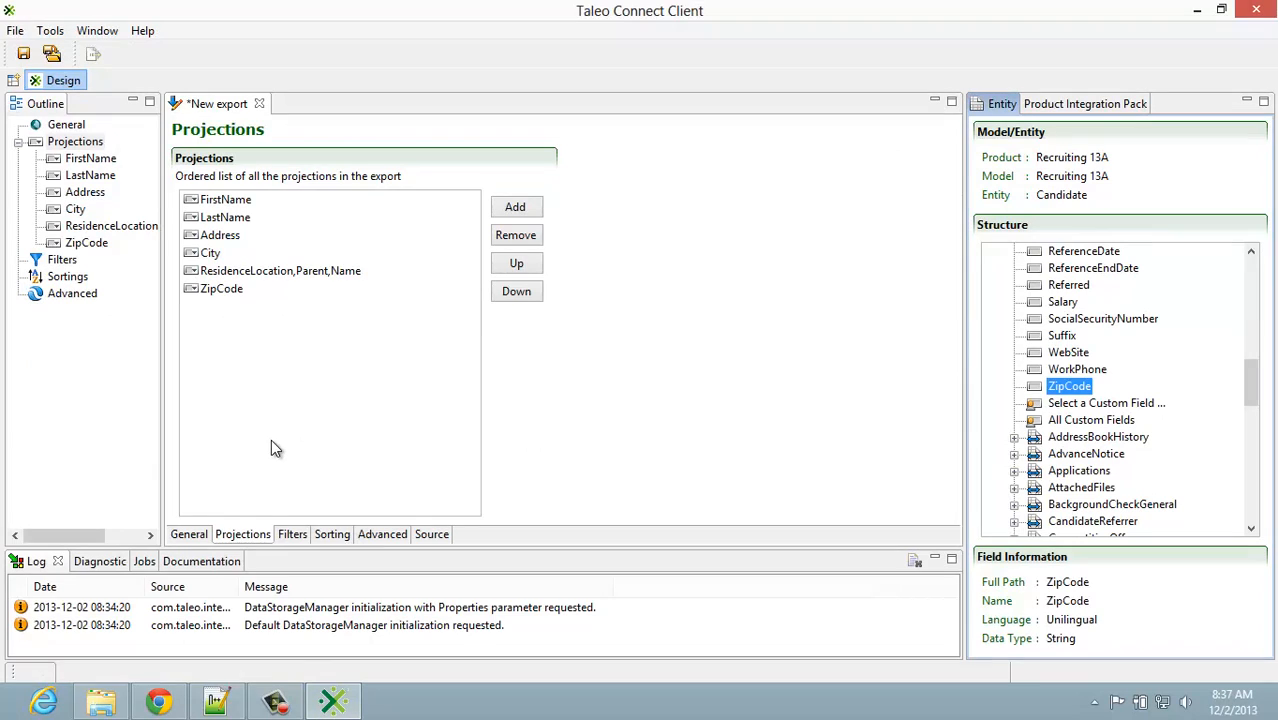
{"action": "left_click", "coordinate": [292, 536]}
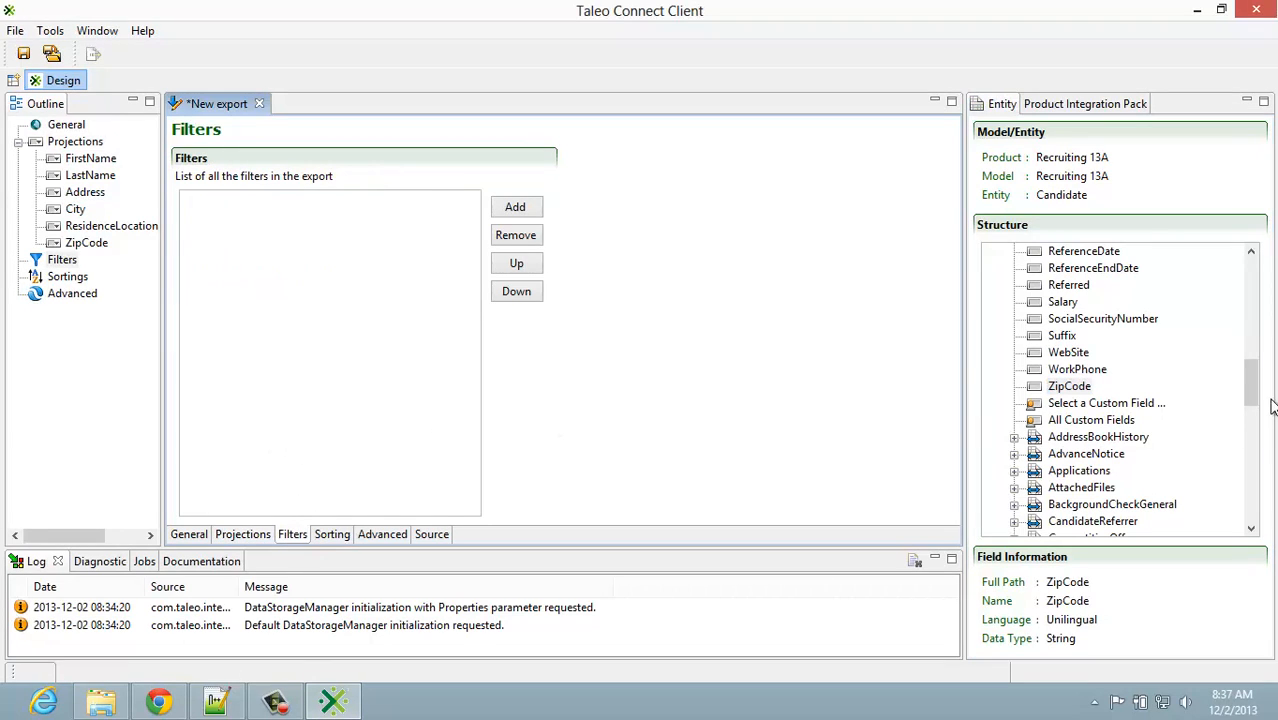
{"action": "left_click_drag", "start_coordinate": [1247, 380], "coordinate": [1248, 352]}
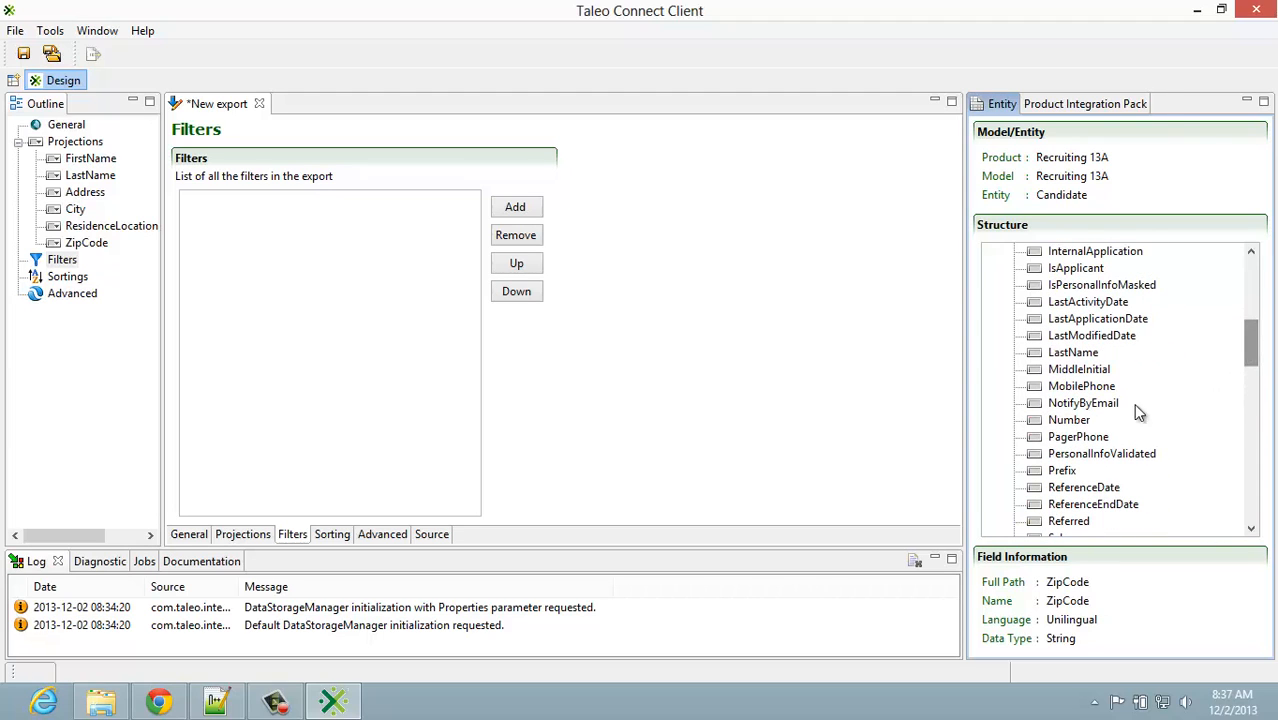
{"action": "left_click_drag", "start_coordinate": [1040, 421], "coordinate": [318, 284]}
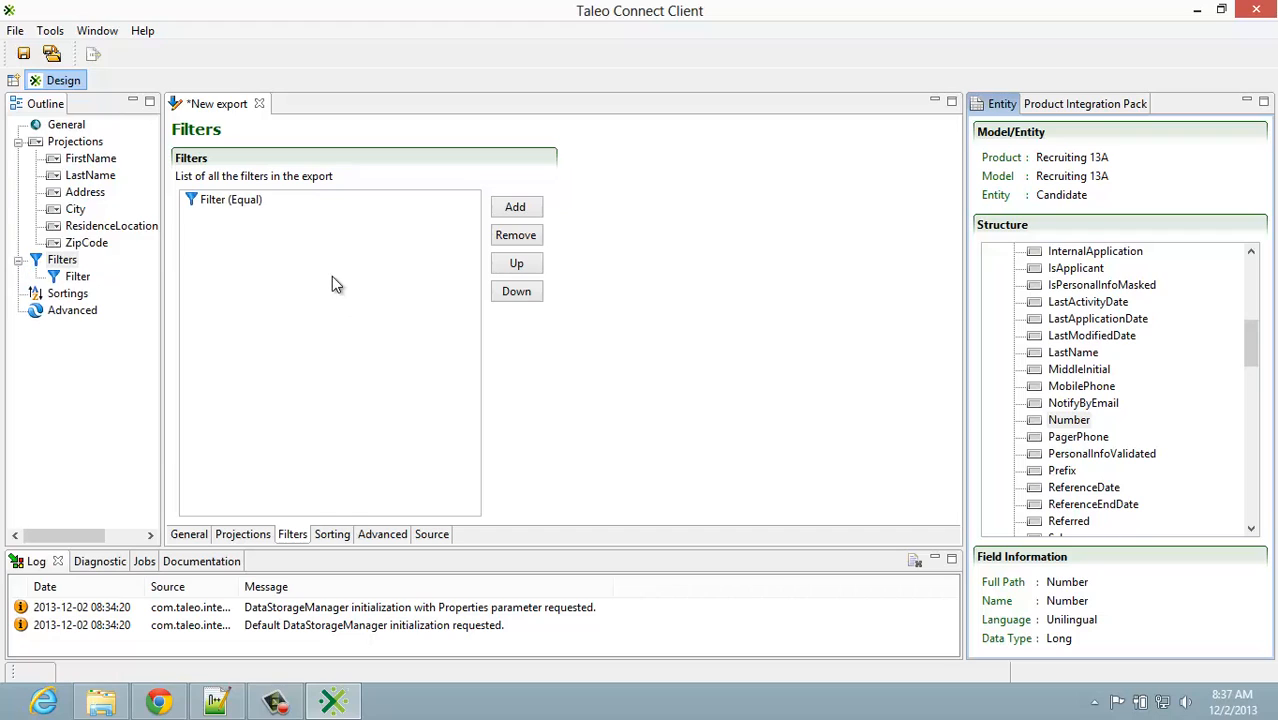
Step: Open the Number filter's settings and set the data type of its comparison value to Integer
{"action": "left_click", "coordinate": [225, 204]}
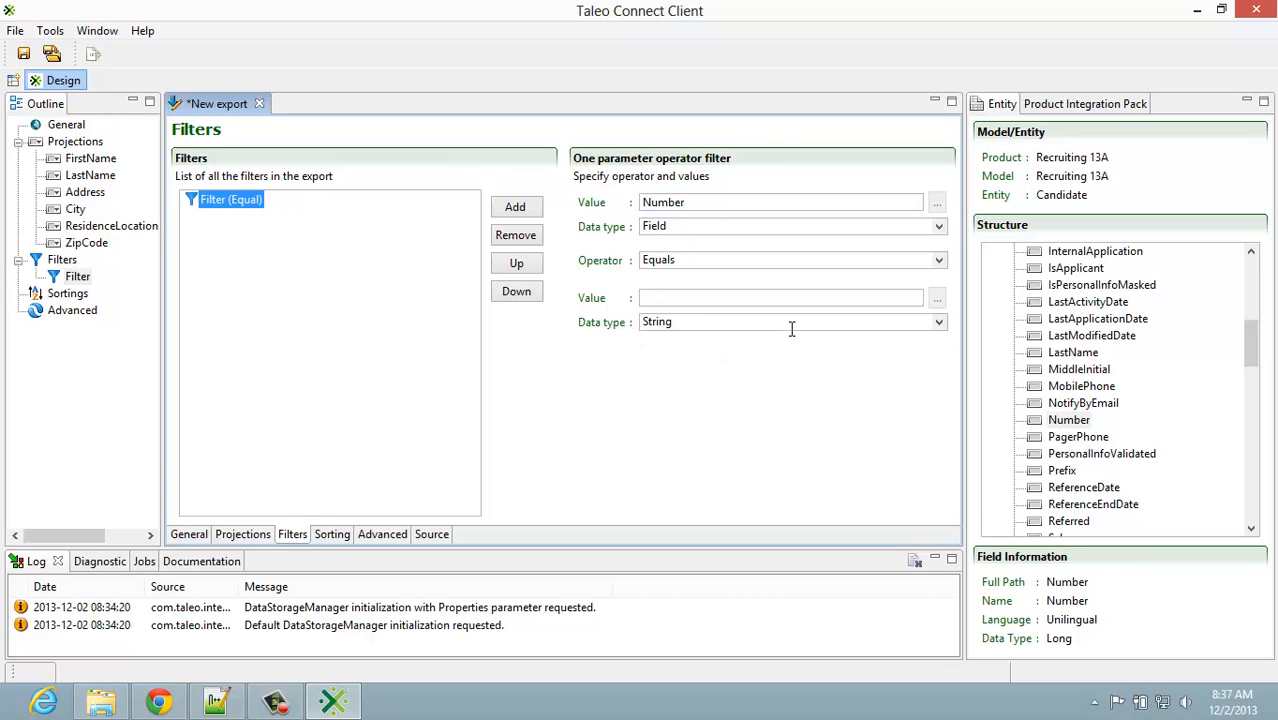
{"action": "left_click", "coordinate": [938, 322]}
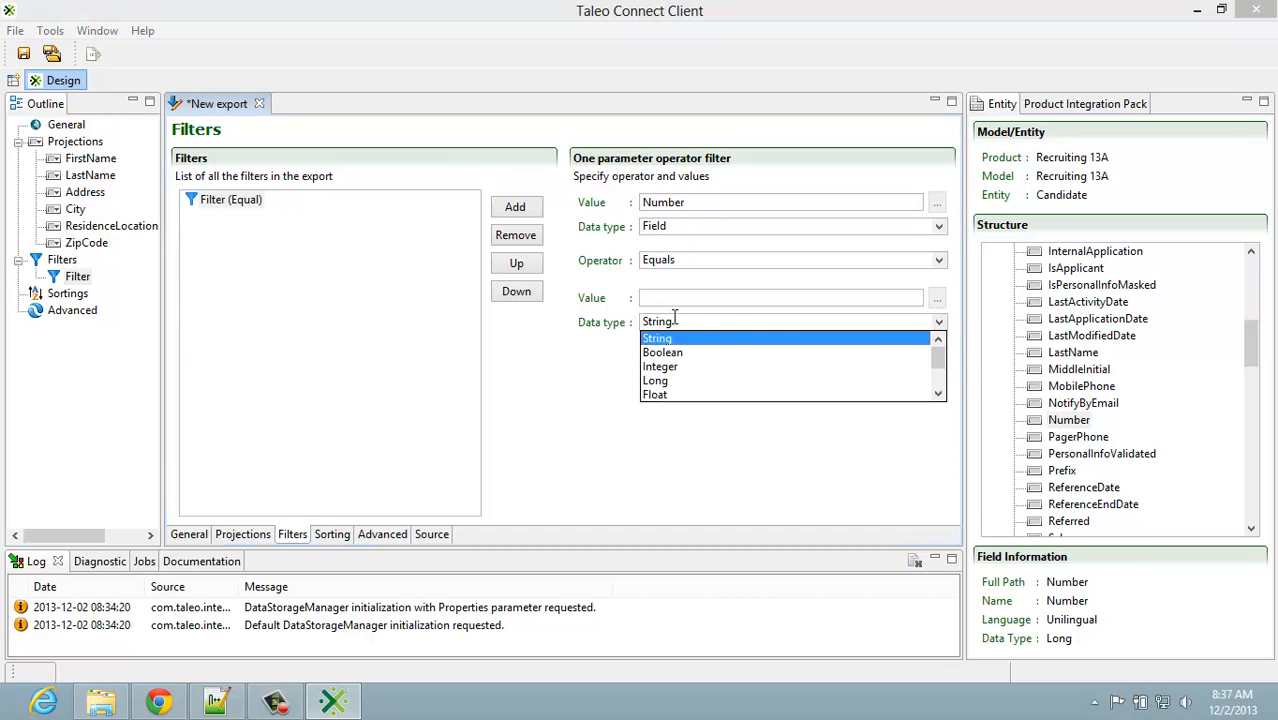
{"action": "left_click", "coordinate": [668, 366]}
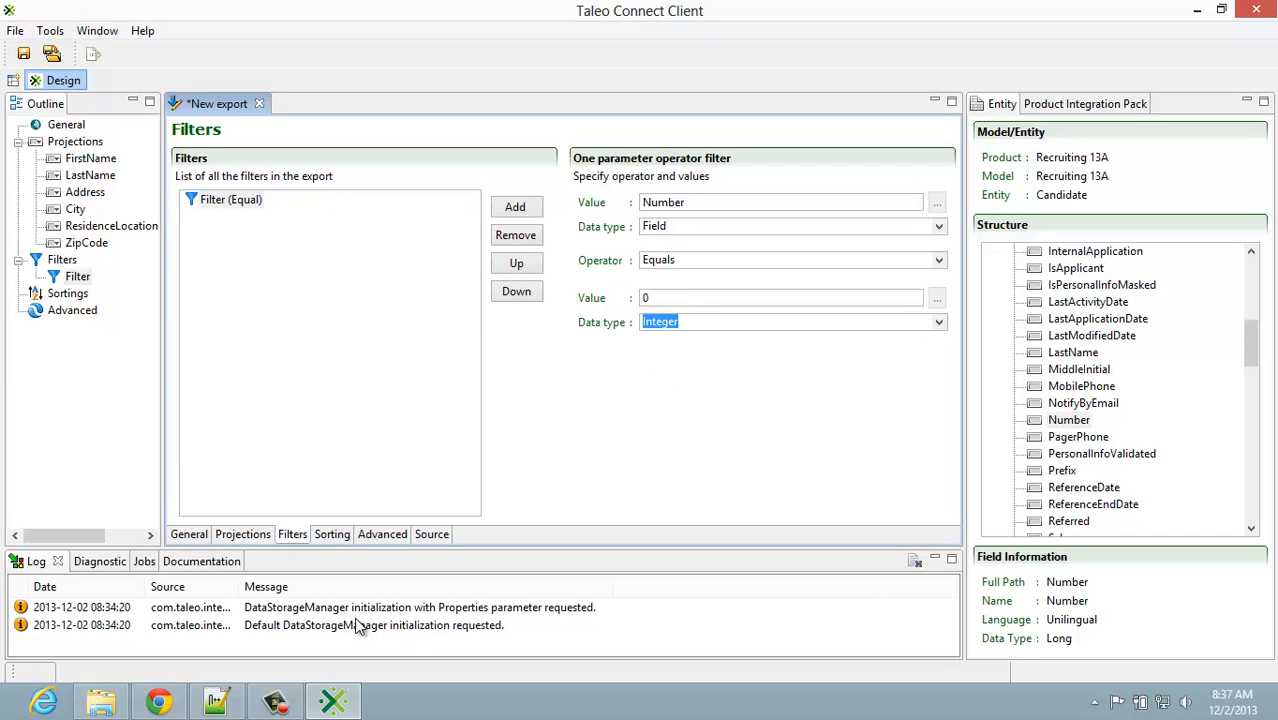
Step: Switch to Chrome and copy the candidate's ID number from the Taleo general profile
{"action": "left_click", "coordinate": [160, 700]}
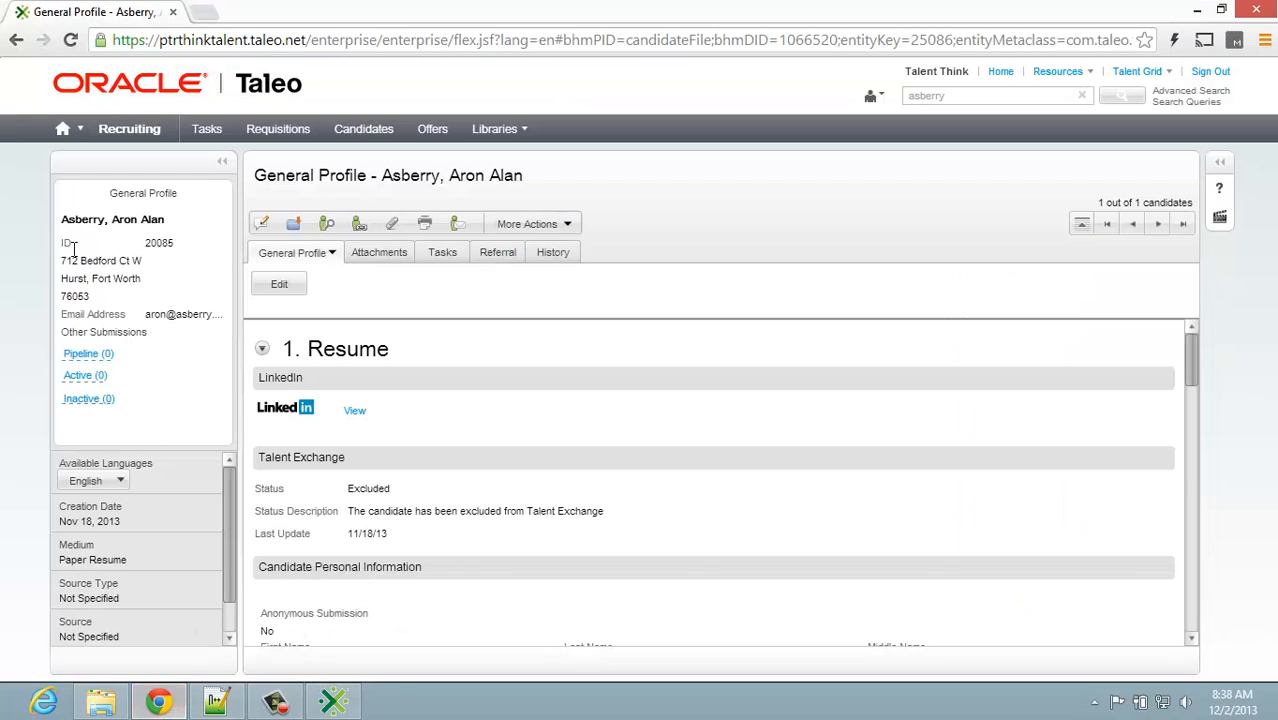
{"action": "double_click", "coordinate": [156, 244]}
{"action": "right_click", "coordinate": [155, 249]}
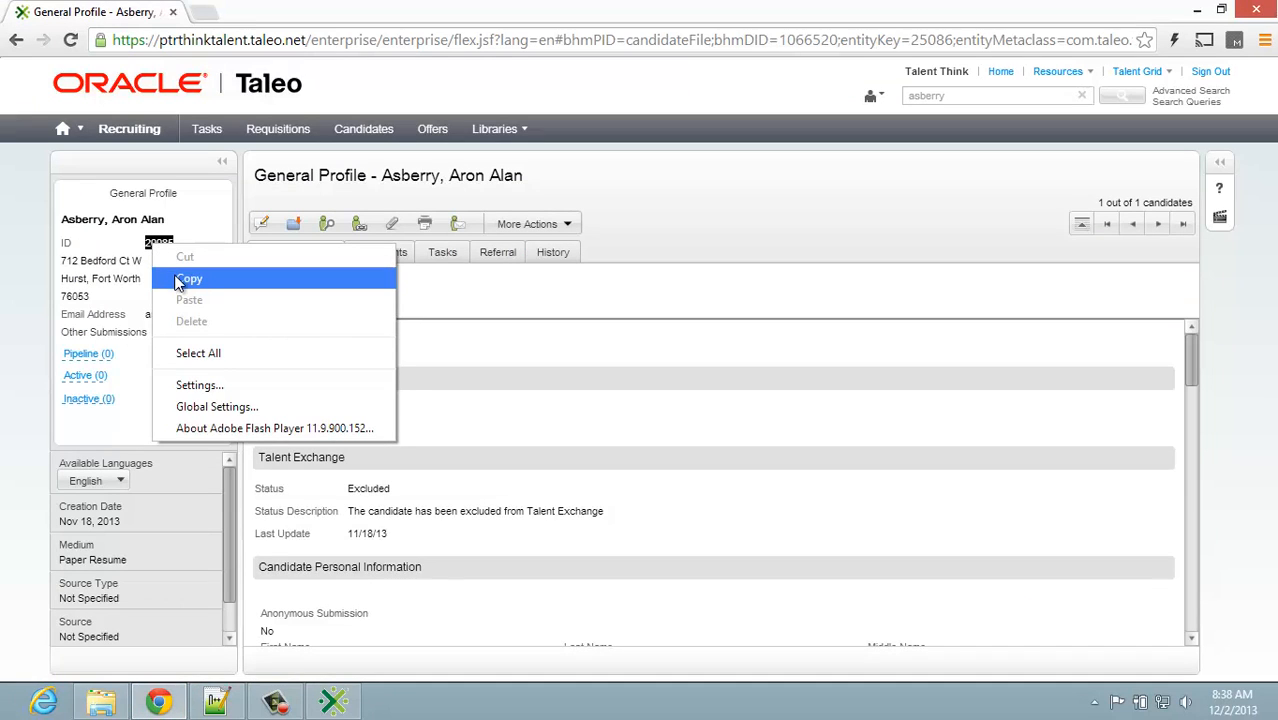
{"action": "left_click", "coordinate": [180, 279]}
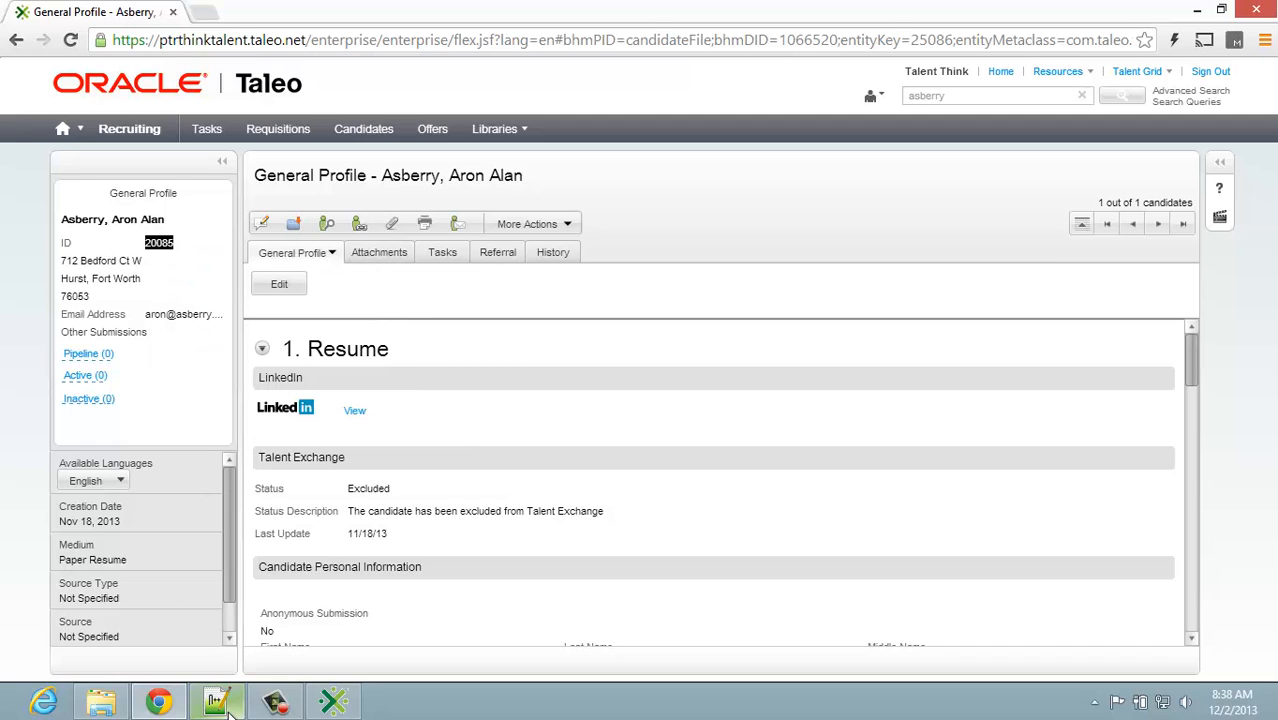
Step: Return to Taleo Connect Client and replace the filter's default comparison value with the copied candidate ID
{"action": "mouse_move", "coordinate": [198, 708]}
{"action": "left_click", "coordinate": [333, 702]}
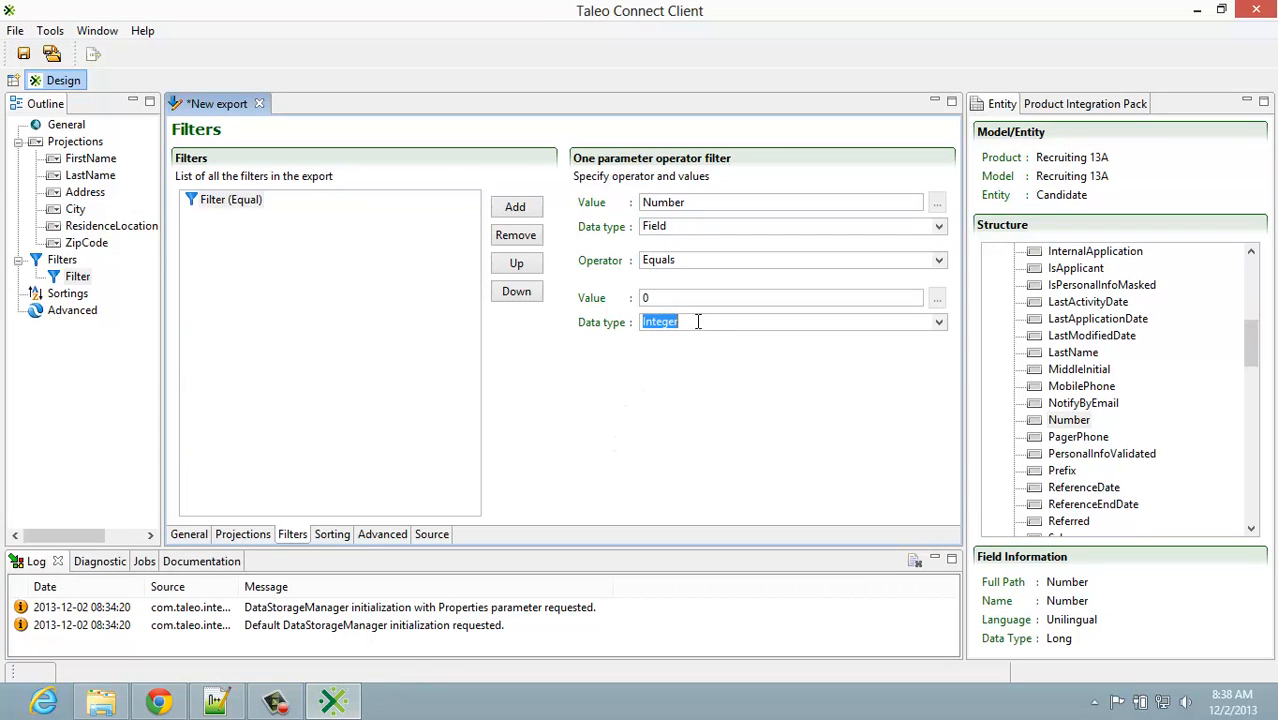
{"action": "right_click", "coordinate": [662, 297]}
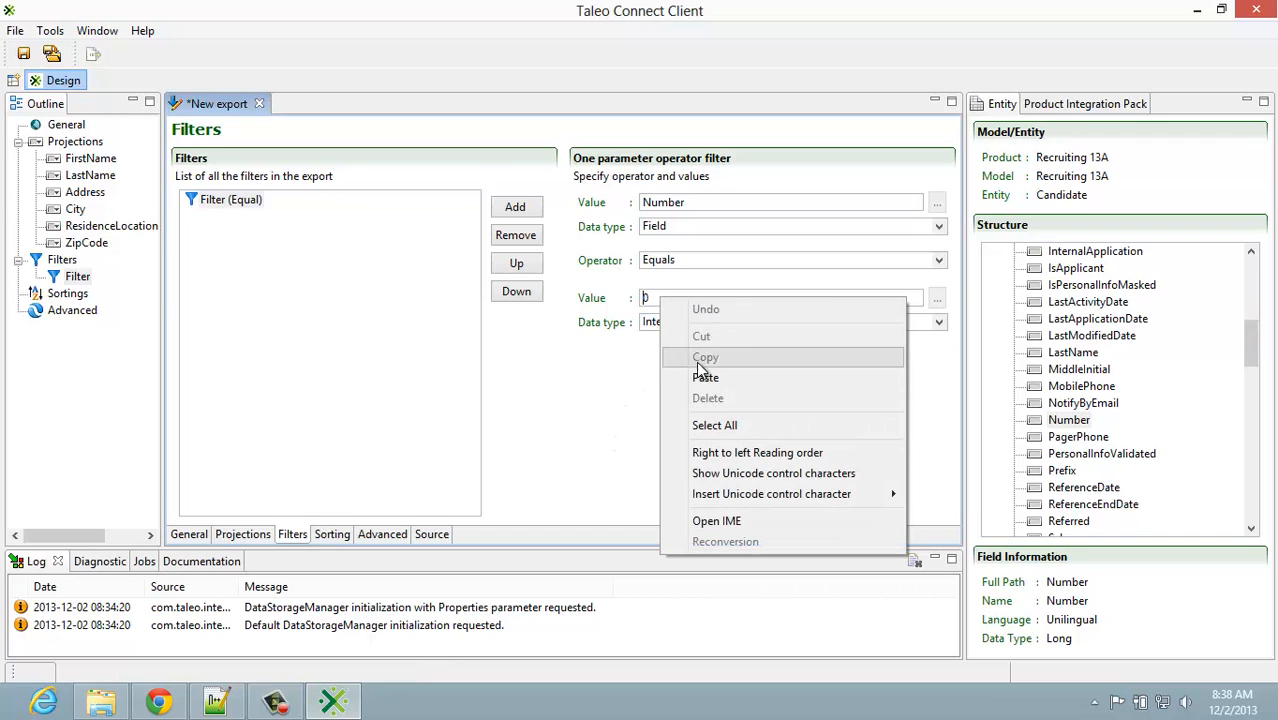
{"action": "left_click", "coordinate": [698, 374]}
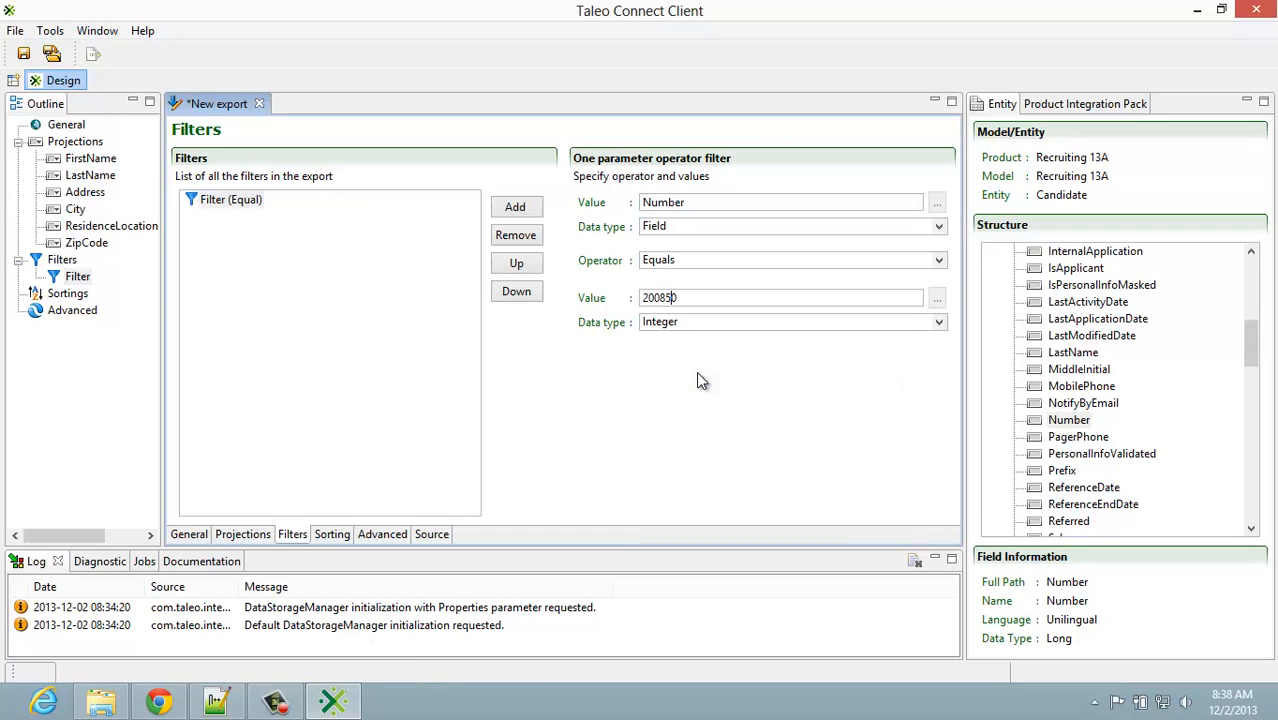
{"action": "key", "text": "Delete"}
Step: Start saving the export, and create and open a new folder named TCC on the C: drive
{"action": "left_click", "coordinate": [22, 53]}
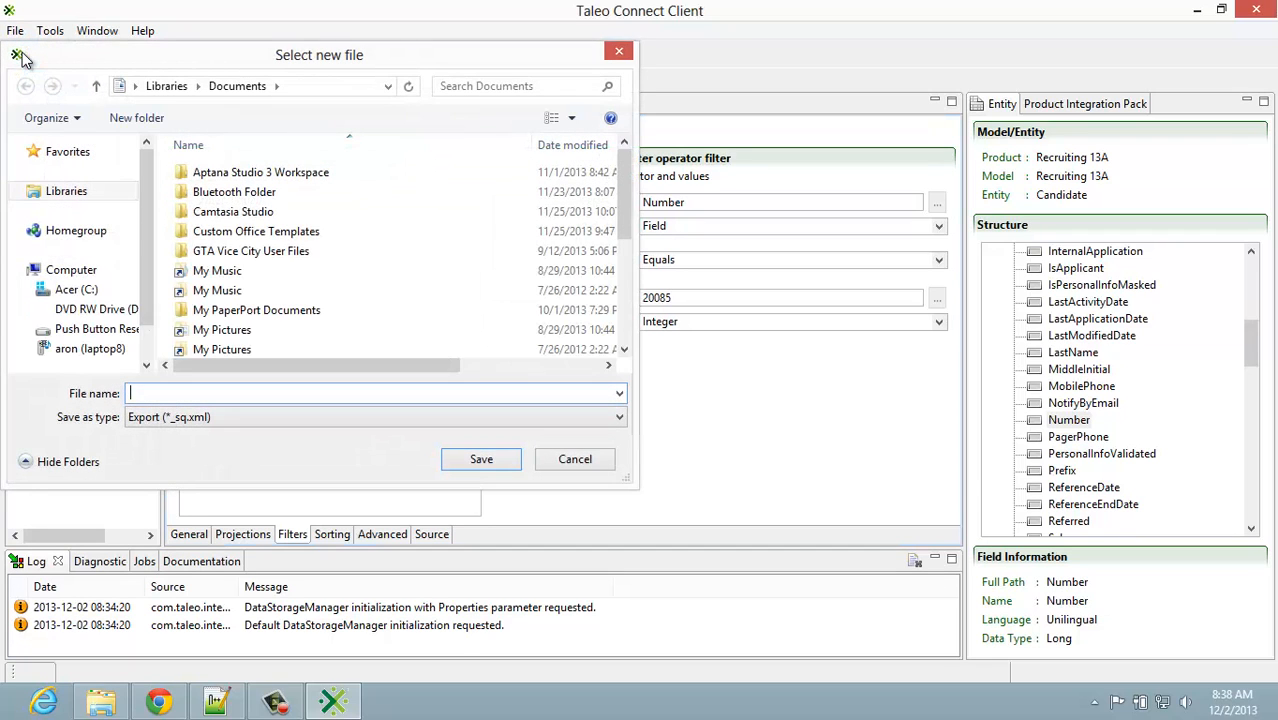
{"action": "left_click", "coordinate": [72, 292]}
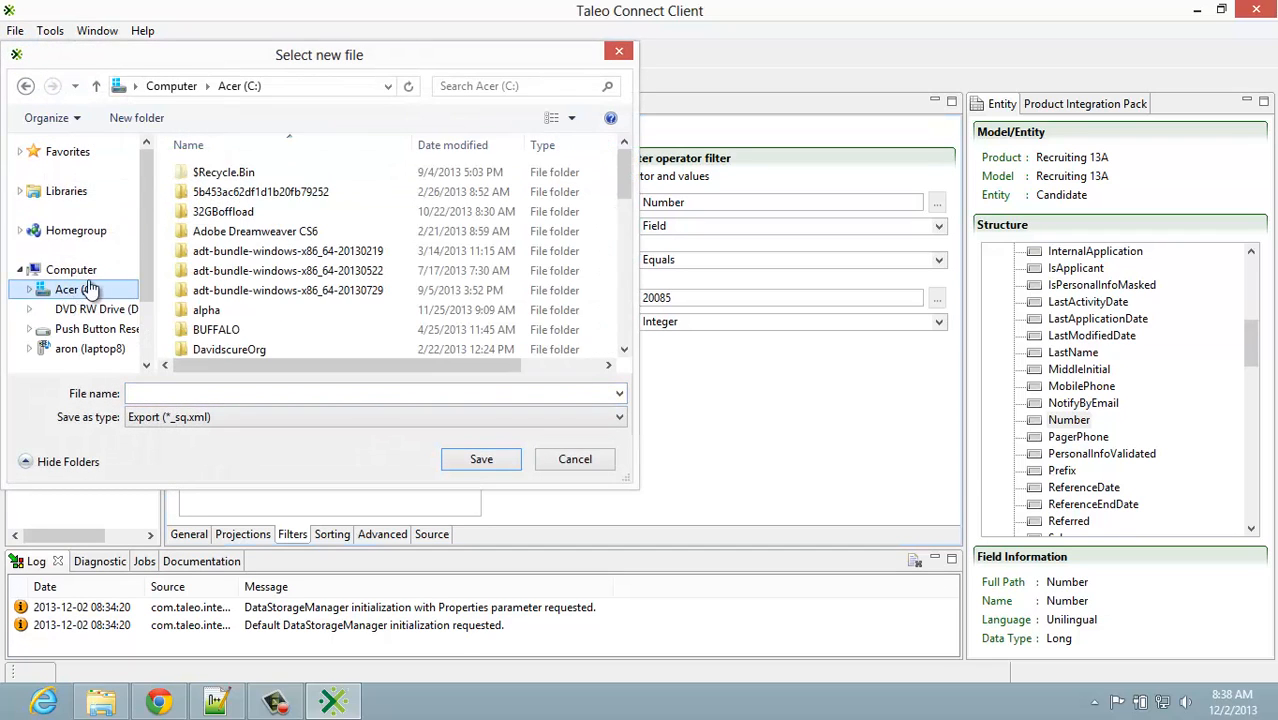
{"action": "left_click", "coordinate": [136, 118]}
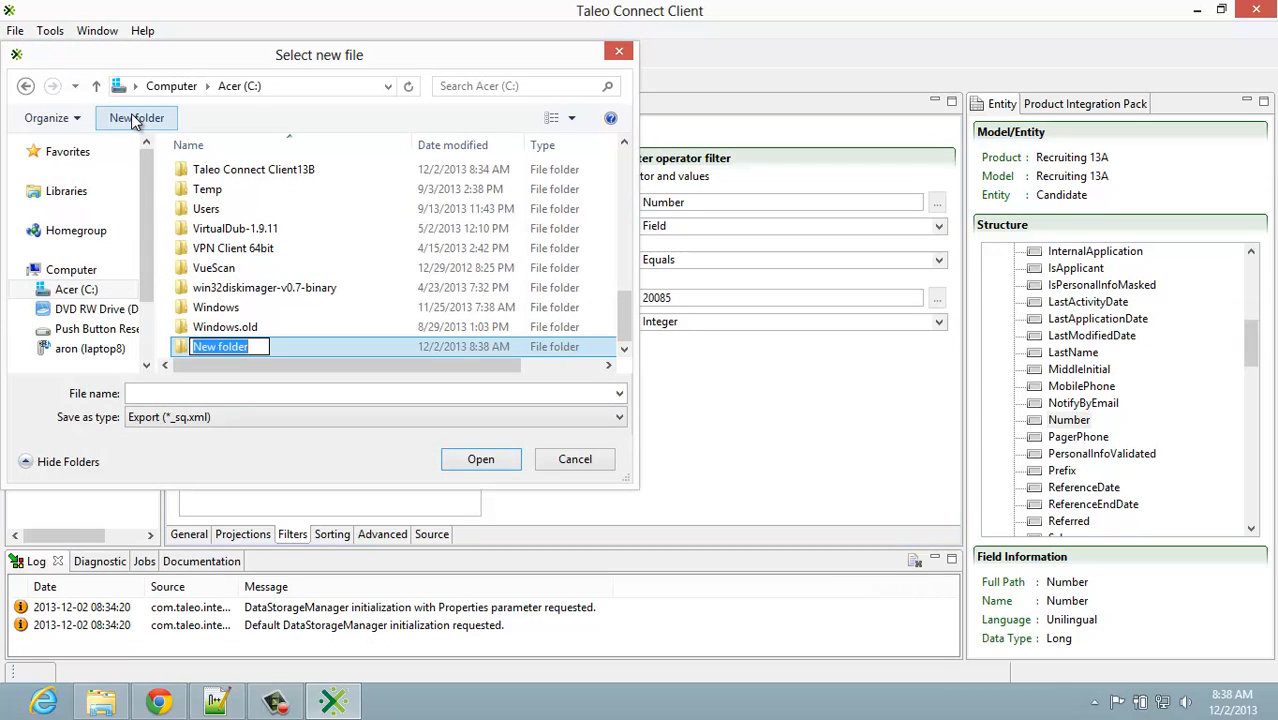
{"action": "type", "text": "TCC"}
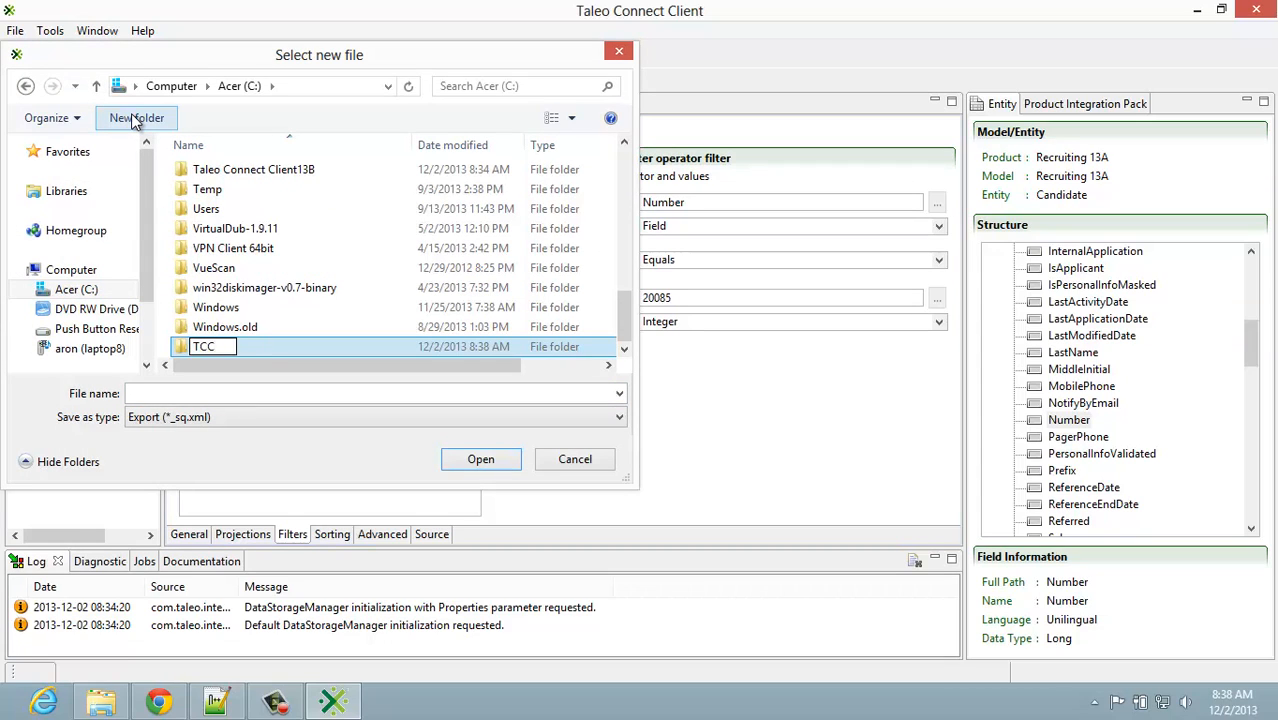
{"action": "key", "text": "Return"}
{"action": "key", "text": "Return"}
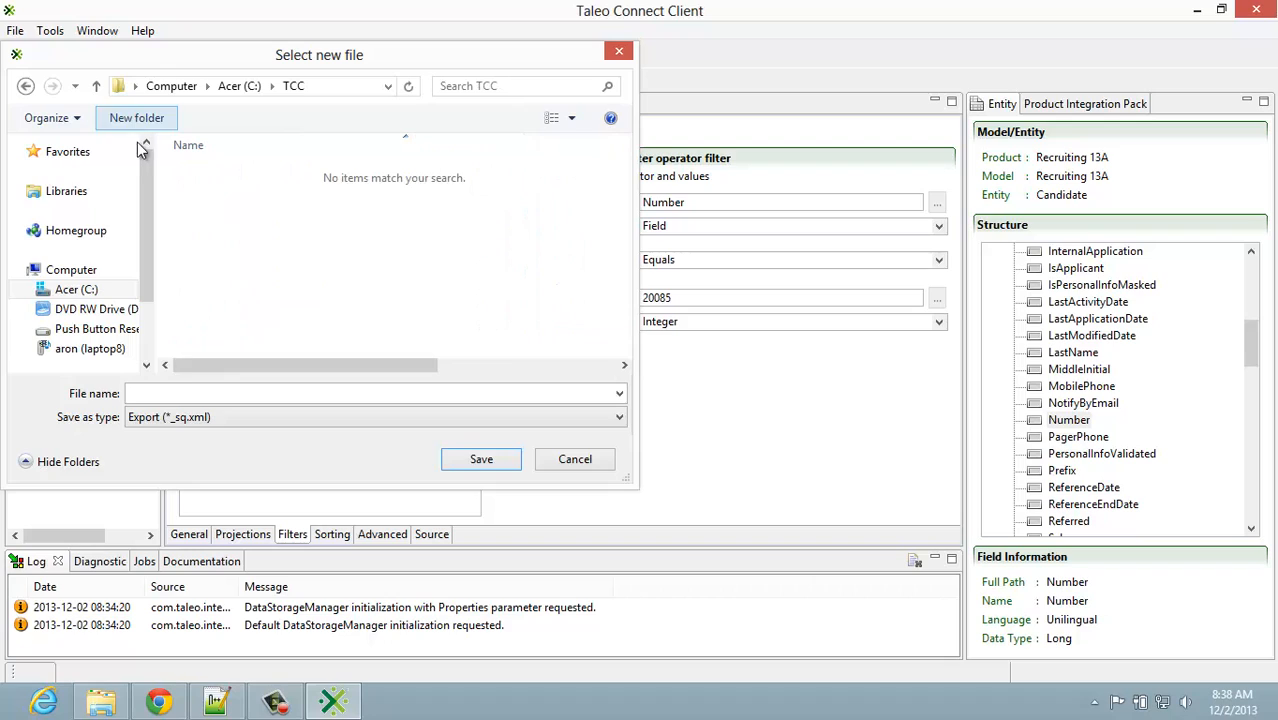
Step: Save the export specification in the TCC folder under the name CandidateExport
{"action": "left_click", "coordinate": [185, 385]}
{"action": "type", "text": "Camdo"}
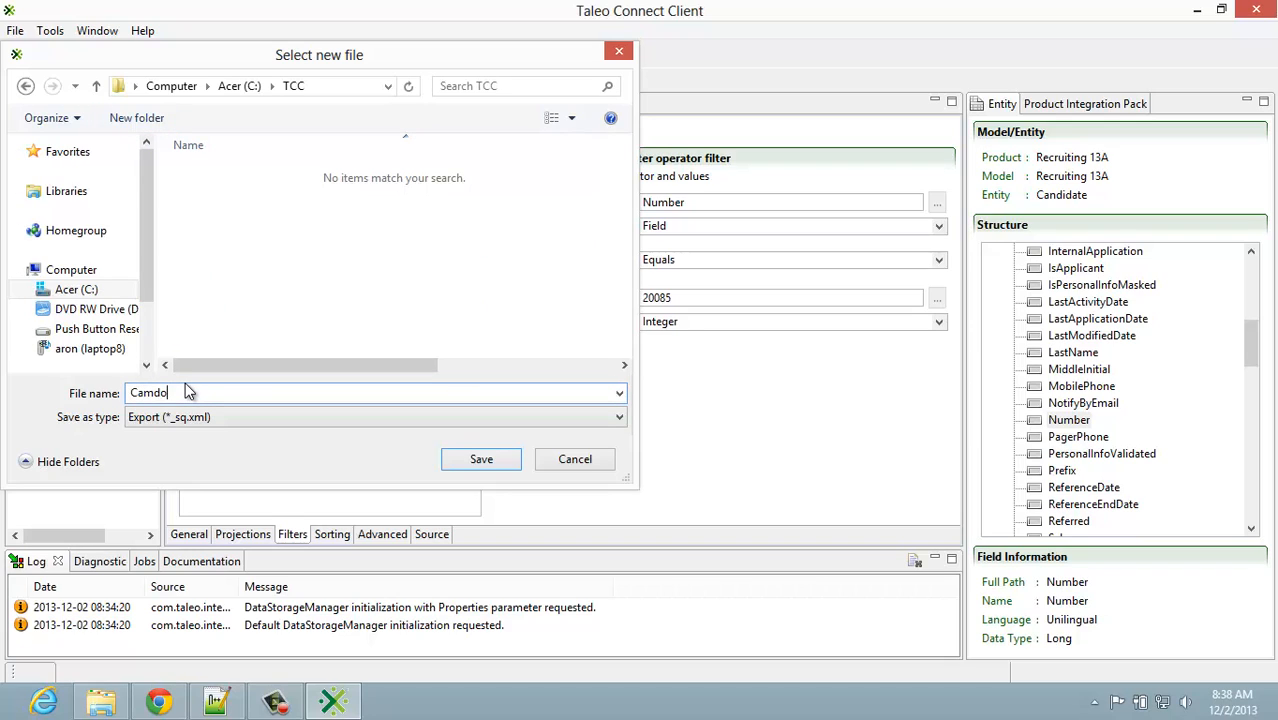
{"action": "key", "text": "BackSpace"}
{"action": "key", "text": "BackSpace"}
{"action": "type", "text": "ndidate"}
{"action": "left_click", "coordinate": [489, 463]}
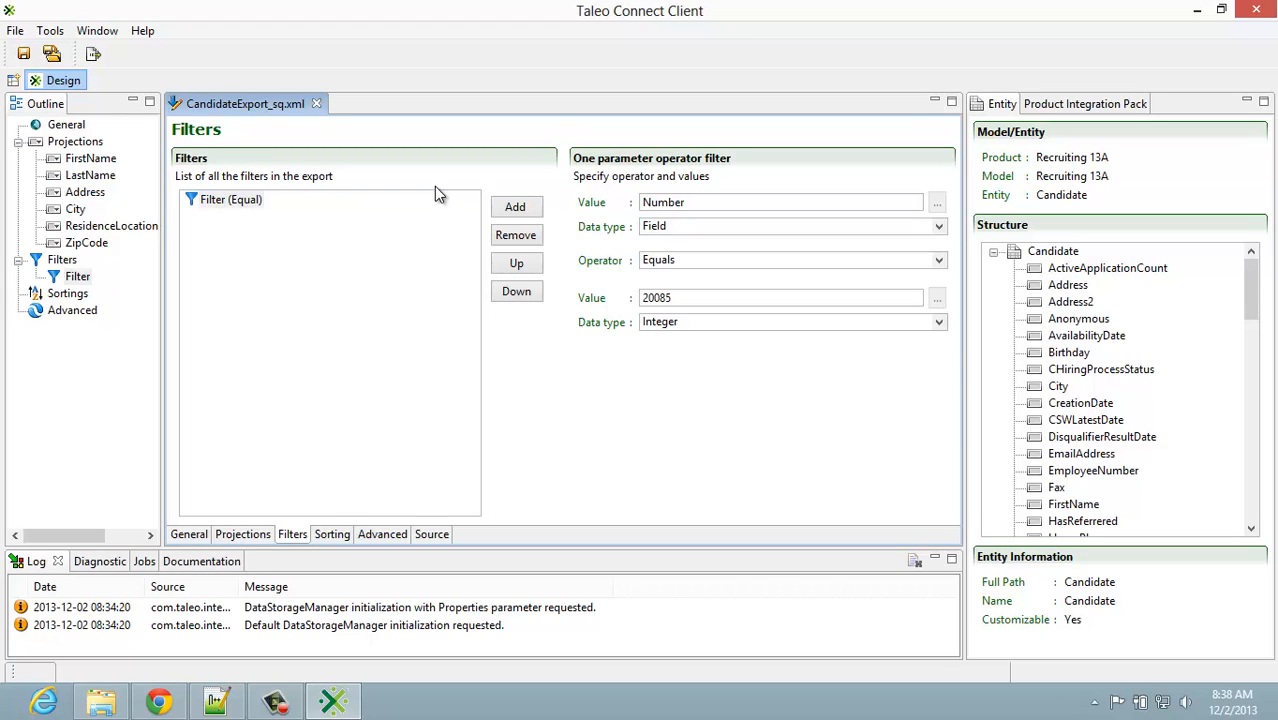
Step: Start a new configuration based on the export specification C:\TCC\CandidateExport_sq.xml
{"action": "left_click", "coordinate": [15, 30]}
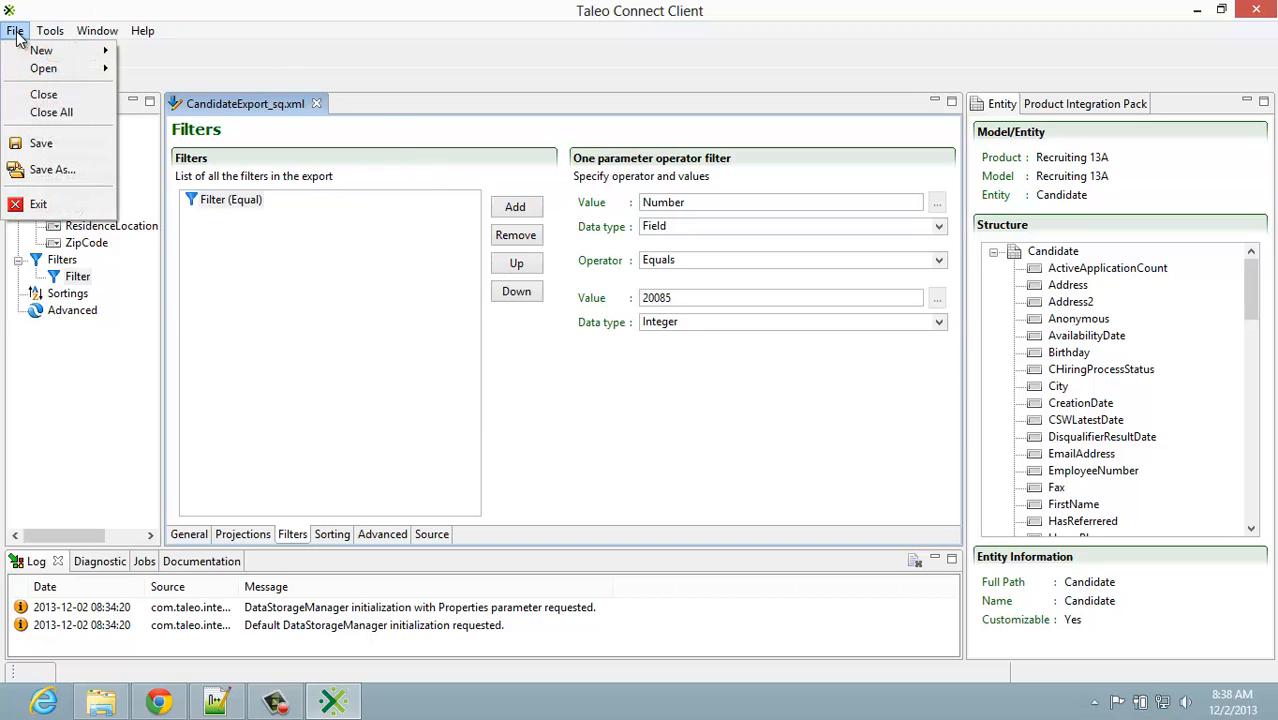
{"action": "mouse_move", "coordinate": [24, 57]}
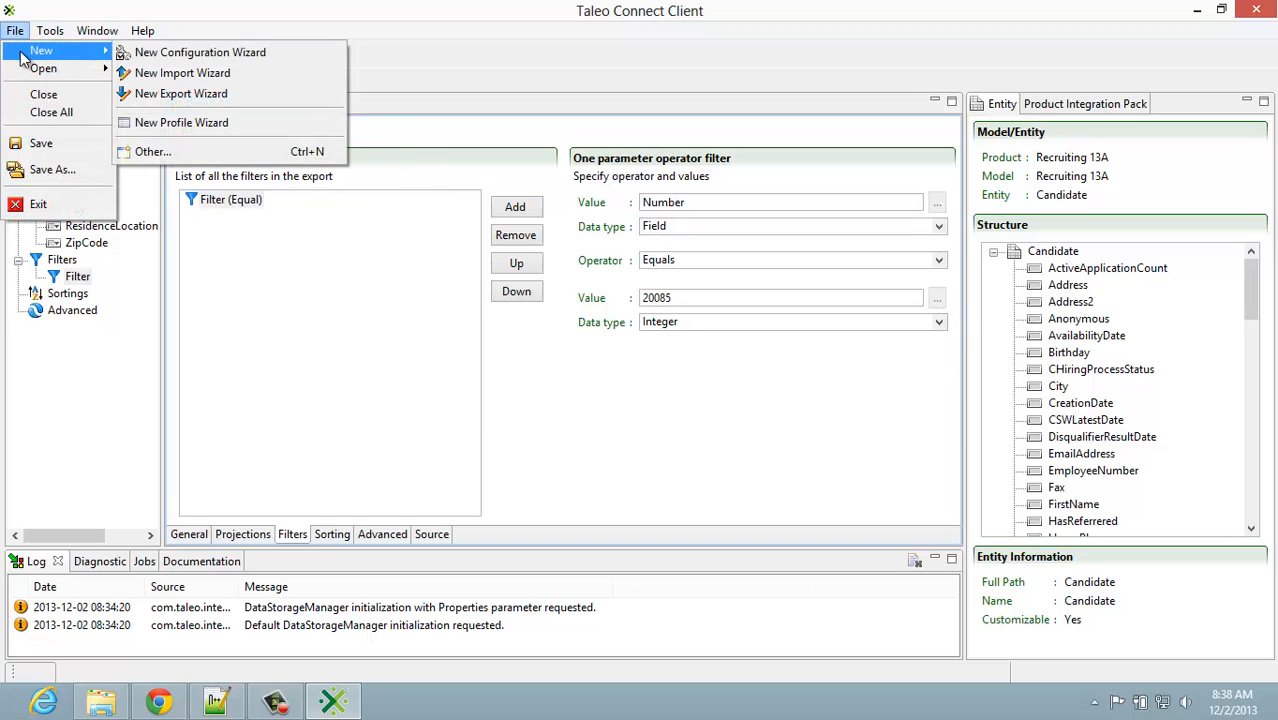
{"action": "left_click", "coordinate": [141, 55]}
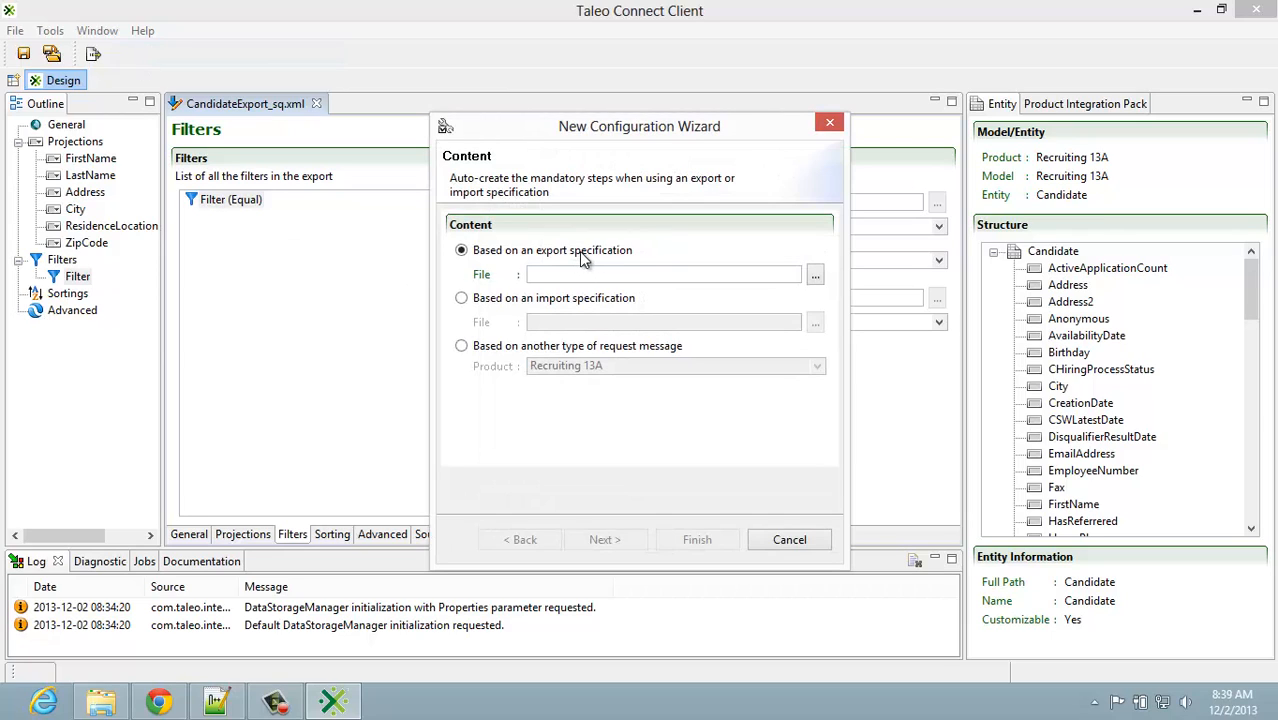
{"action": "left_click", "coordinate": [817, 274]}
{"action": "left_click", "coordinate": [670, 280]}
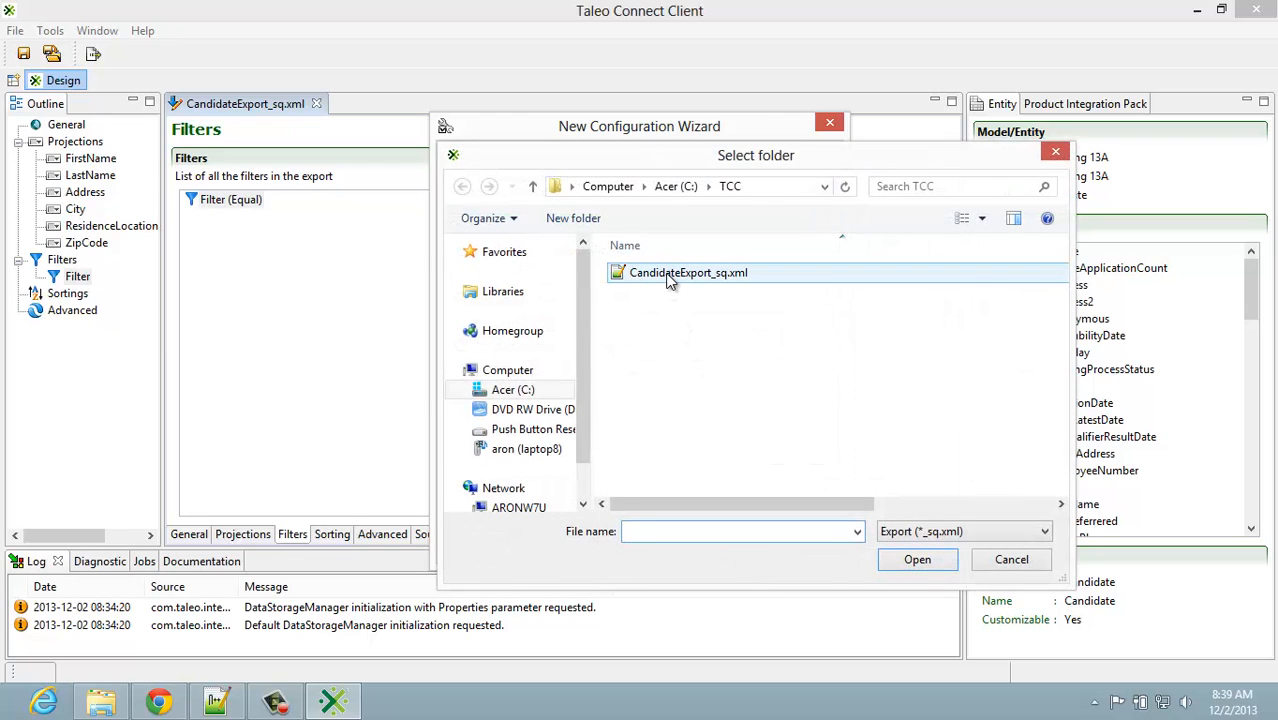
{"action": "left_click", "coordinate": [670, 280]}
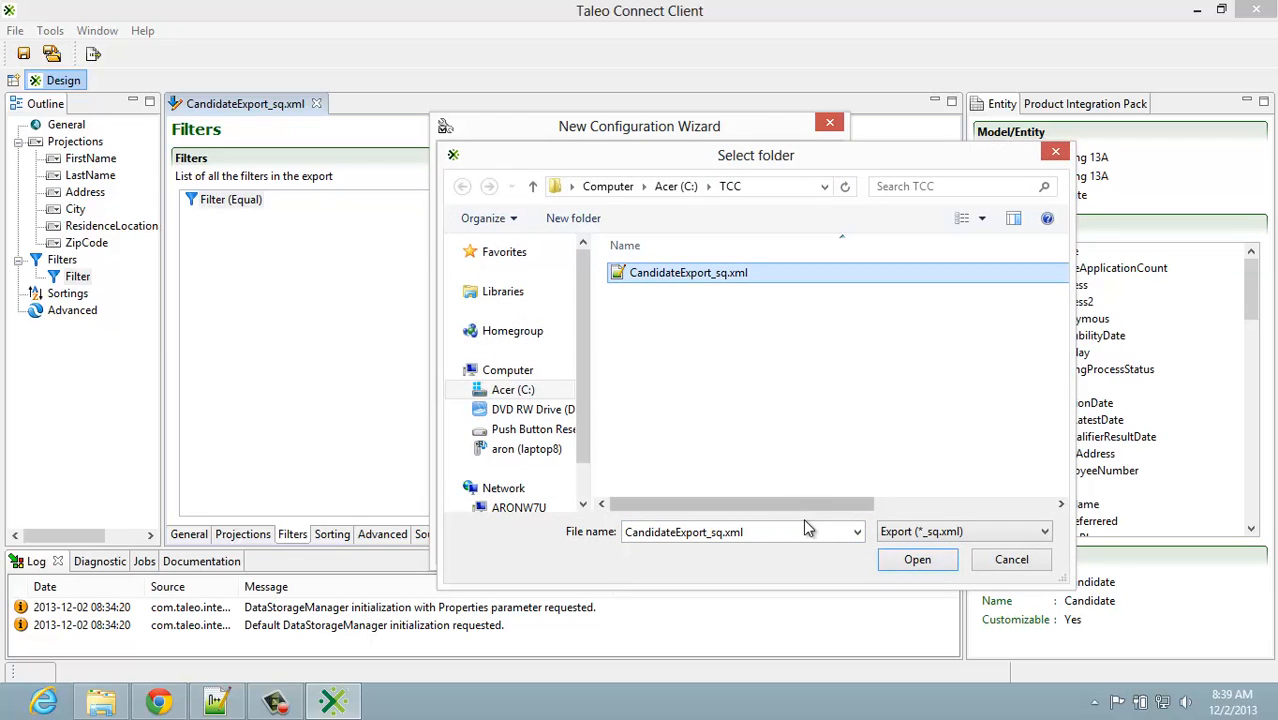
{"action": "left_click", "coordinate": [910, 562]}
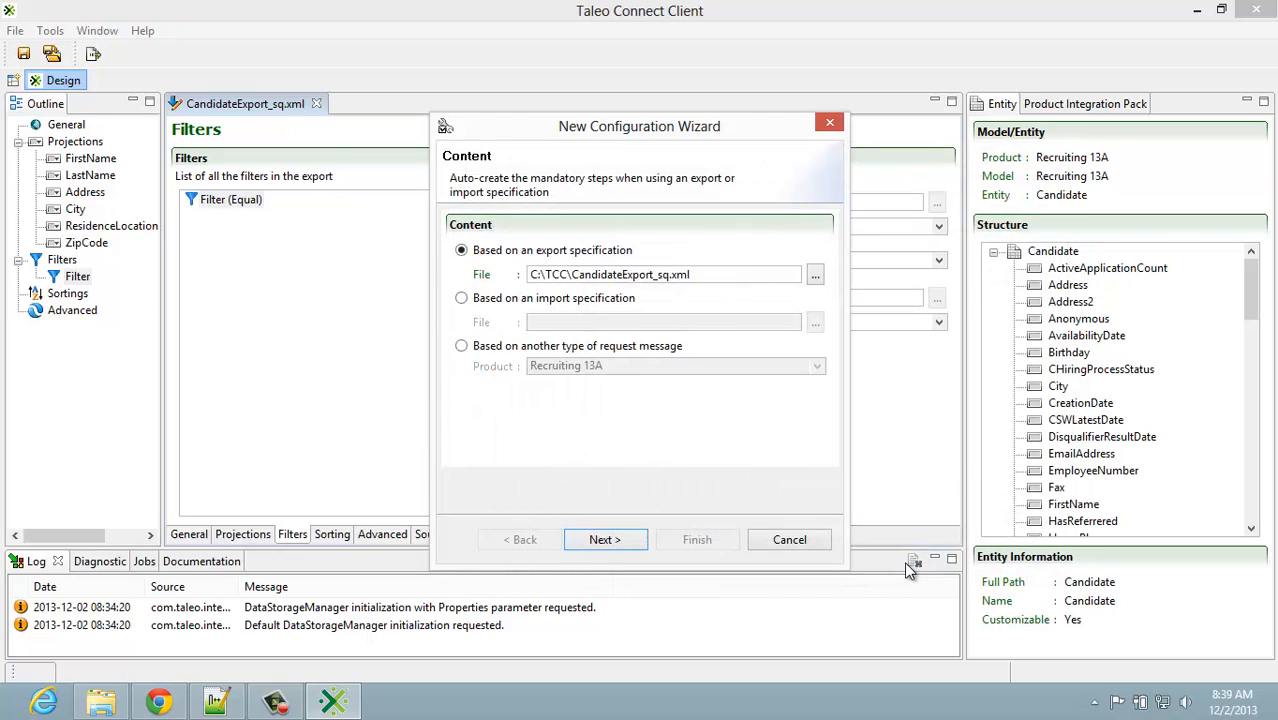
Step: Create the configuration with the default ptrthinktalent.taleo.net endpoint, and minimize the log to make room for the general settings
{"action": "left_click", "coordinate": [598, 542]}
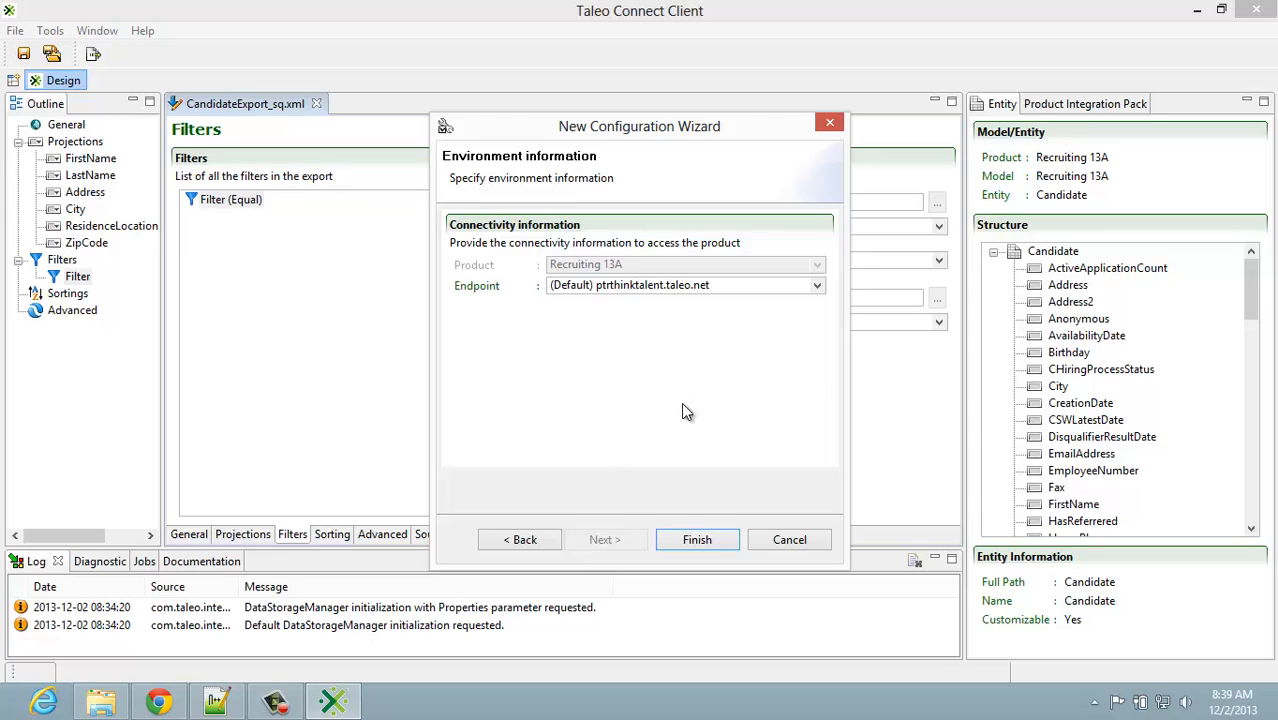
{"action": "left_click", "coordinate": [697, 540]}
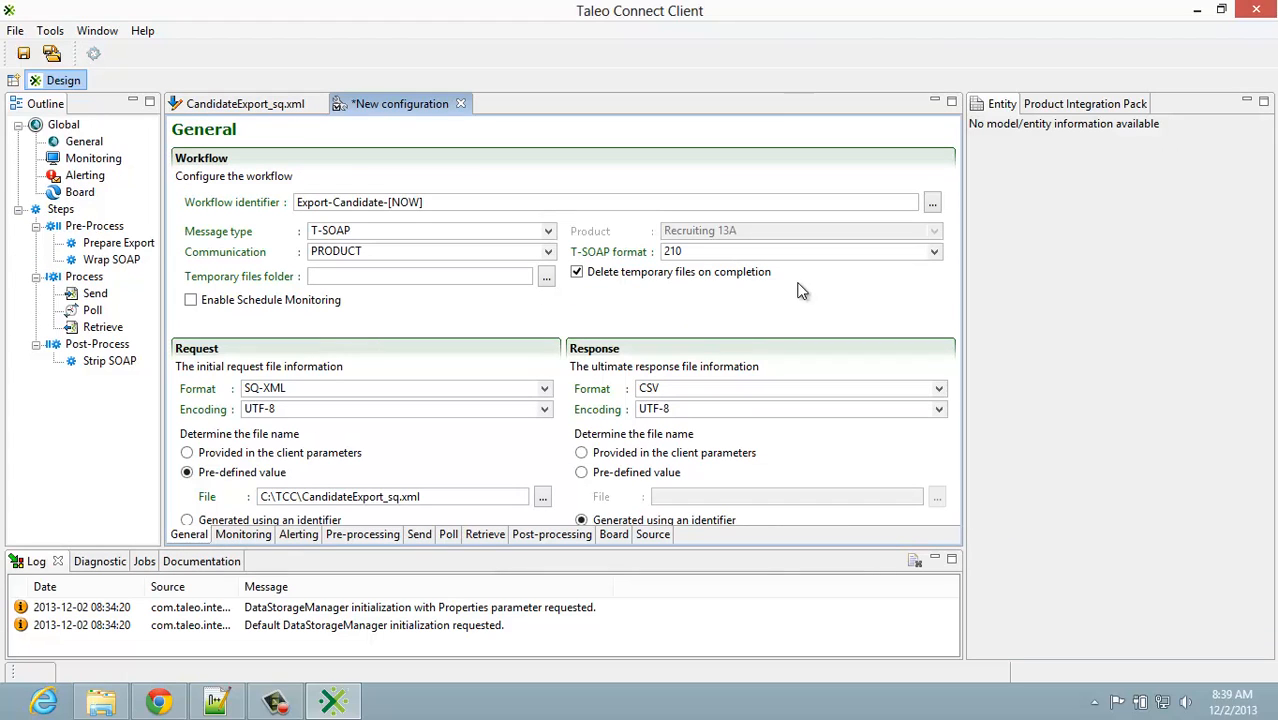
{"action": "left_click", "coordinate": [933, 559]}
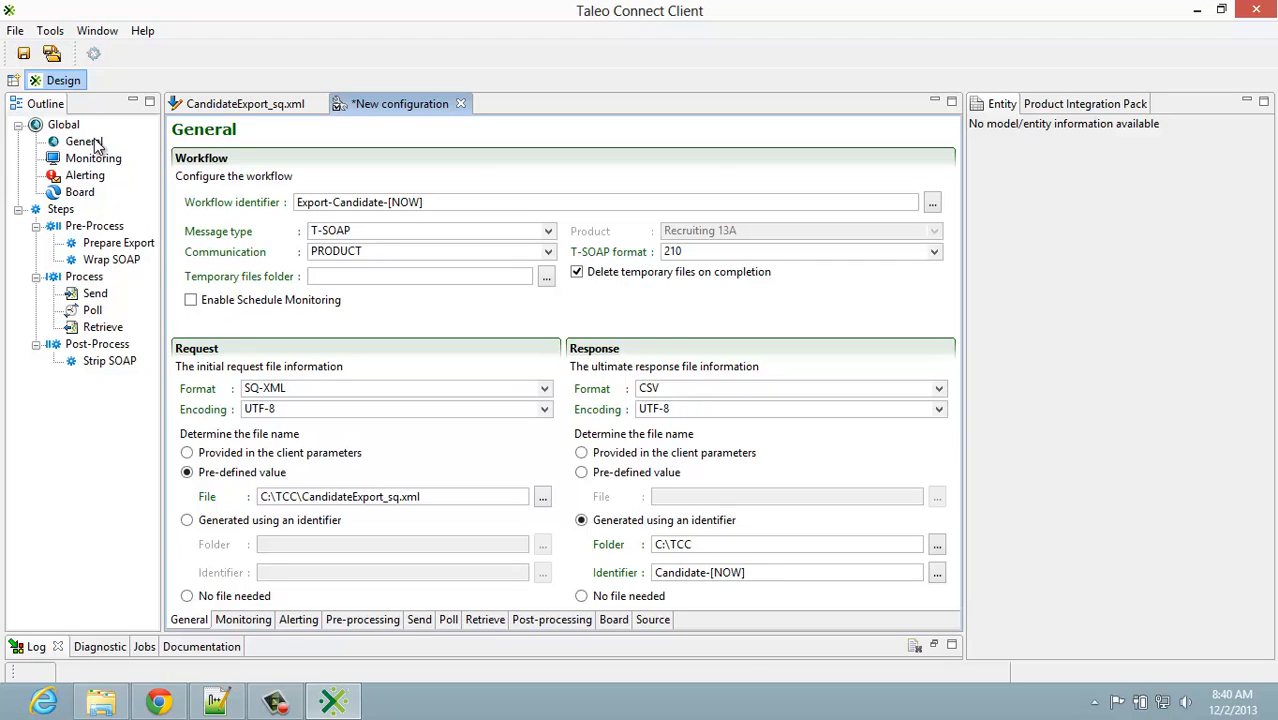
Step: Save the new configuration in the TCC folder under the name CandidateExportConf
{"action": "left_click", "coordinate": [23, 54]}
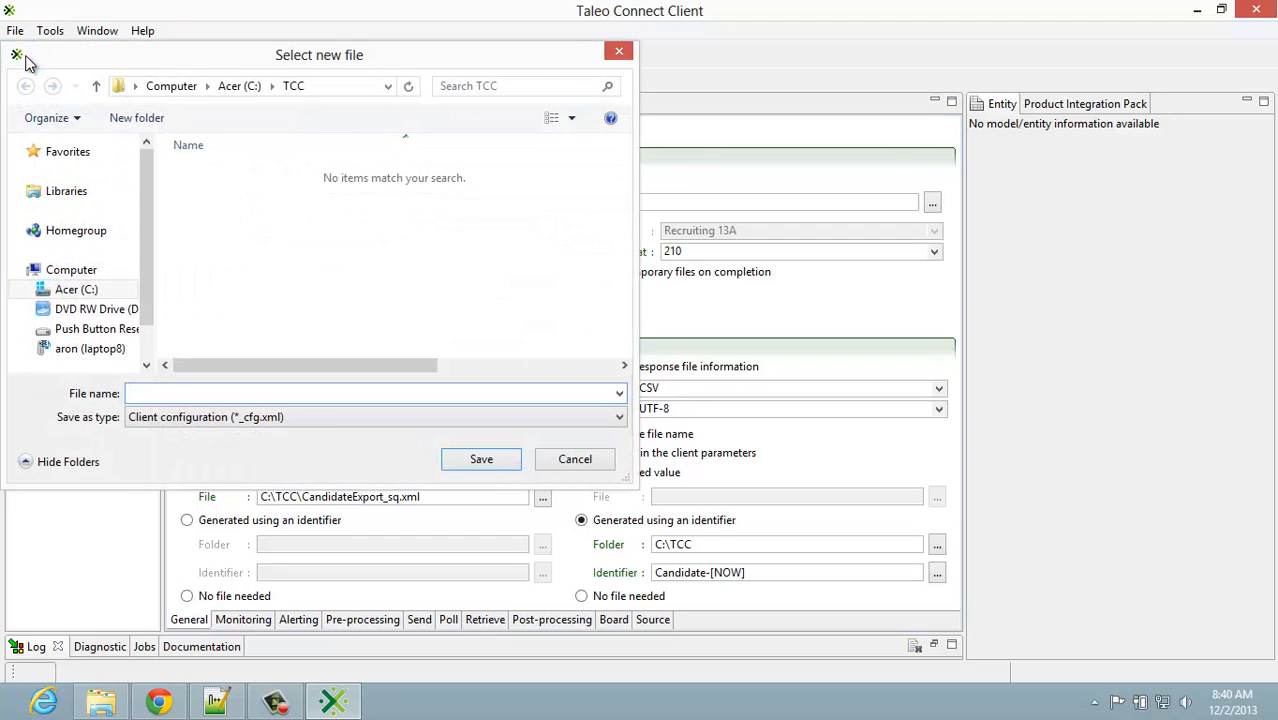
{"action": "type", "text": "C"}
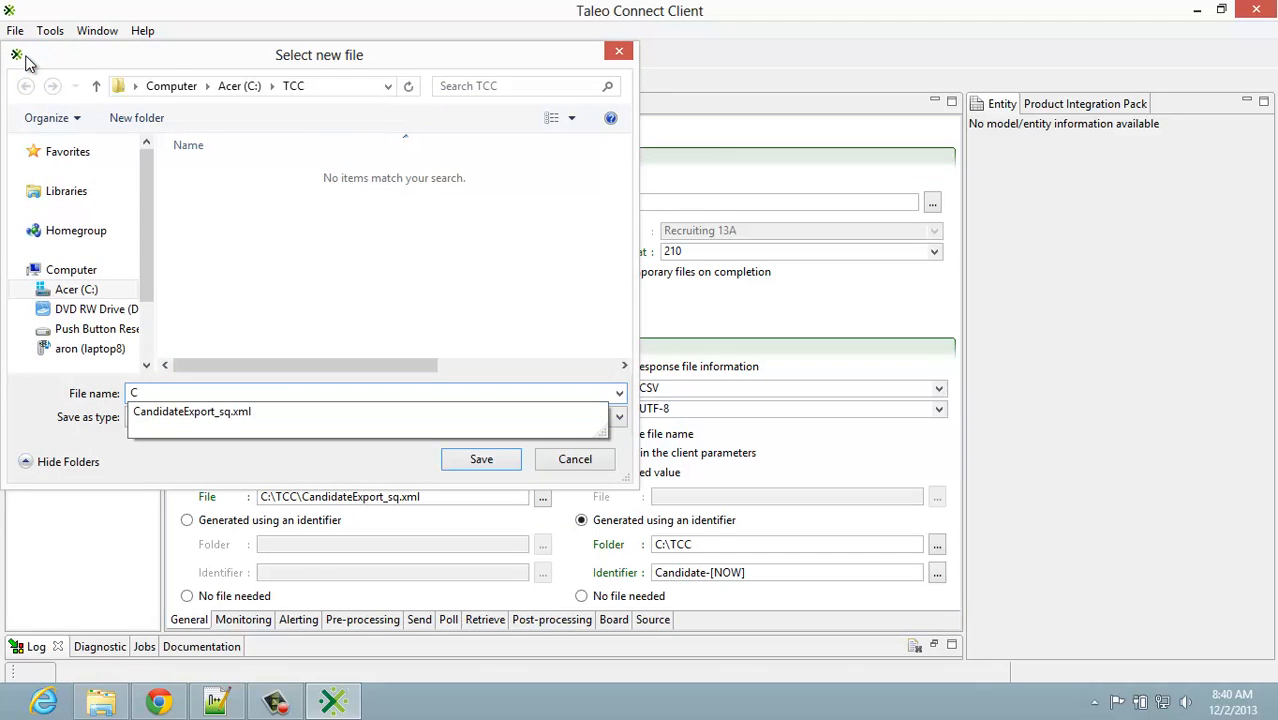
{"action": "key", "text": "Down"}
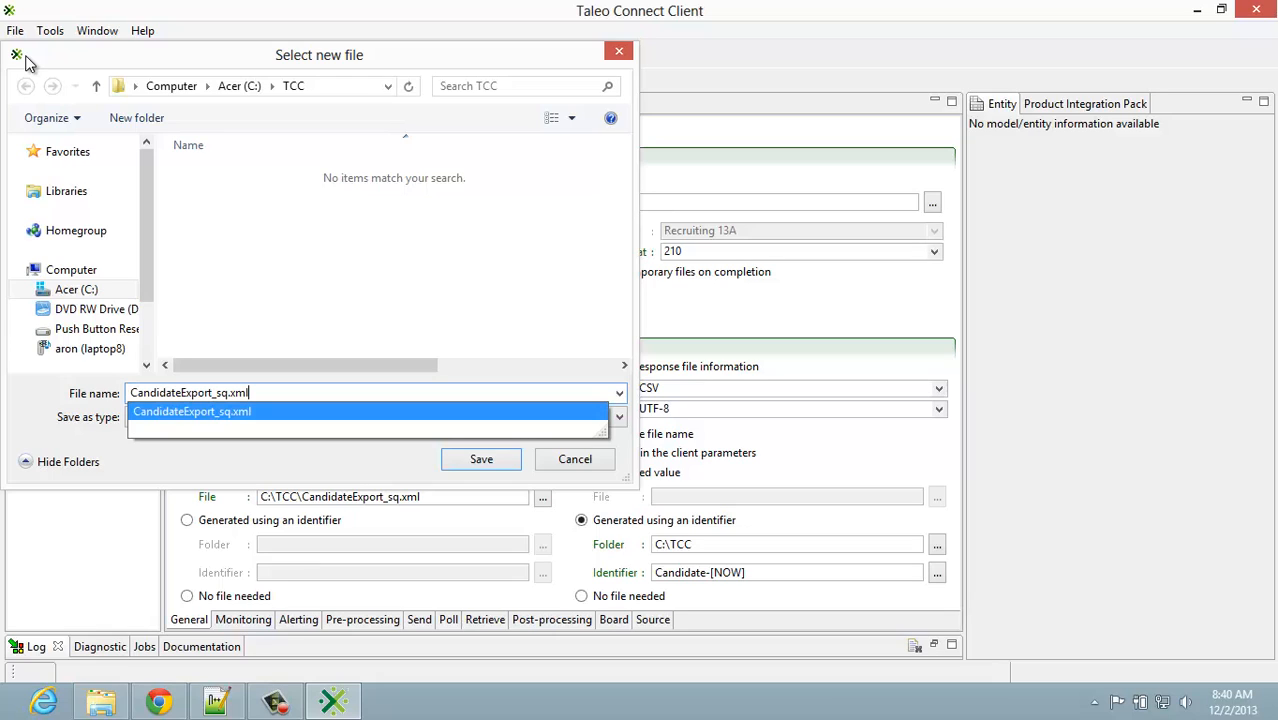
{"action": "key", "text": "BackSpace"}
{"action": "key", "text": "BackSpace"}
{"action": "key", "text": "BackSpace"}
{"action": "key", "text": "BackSpace"}
{"action": "key", "text": "BackSpace"}
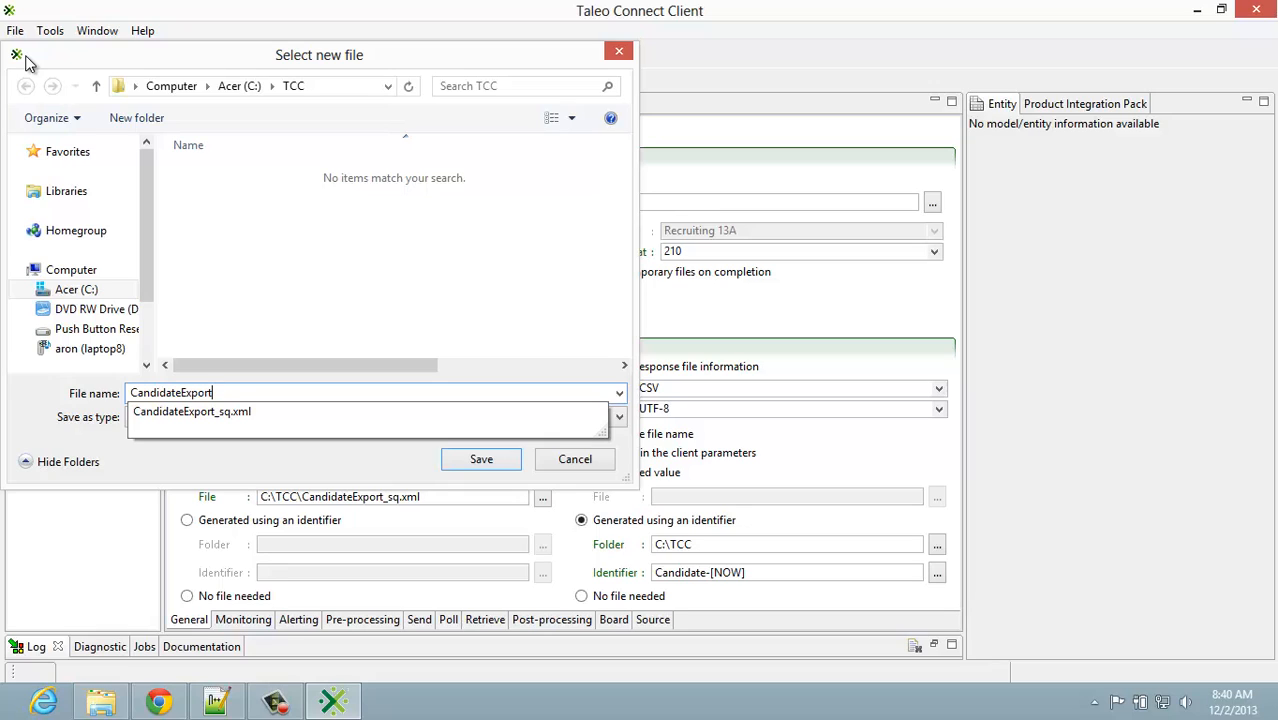
{"action": "type", "text": "Conf"}
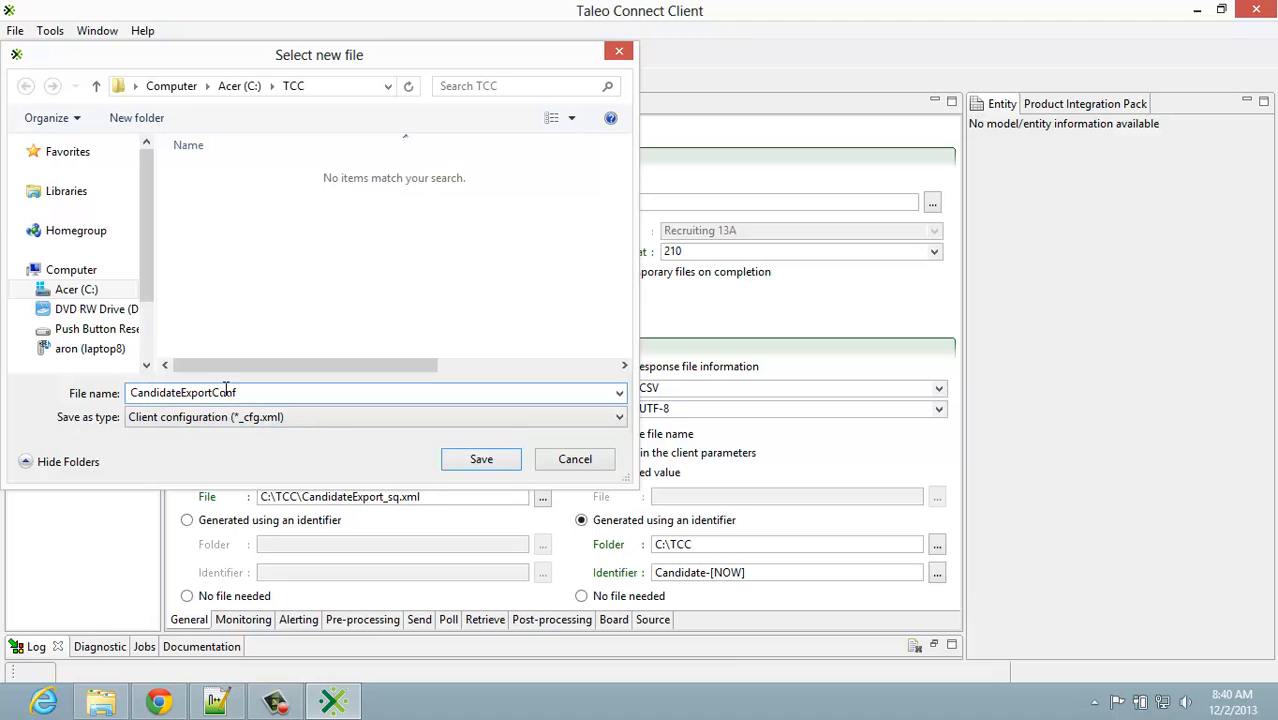
{"action": "left_click", "coordinate": [472, 460]}
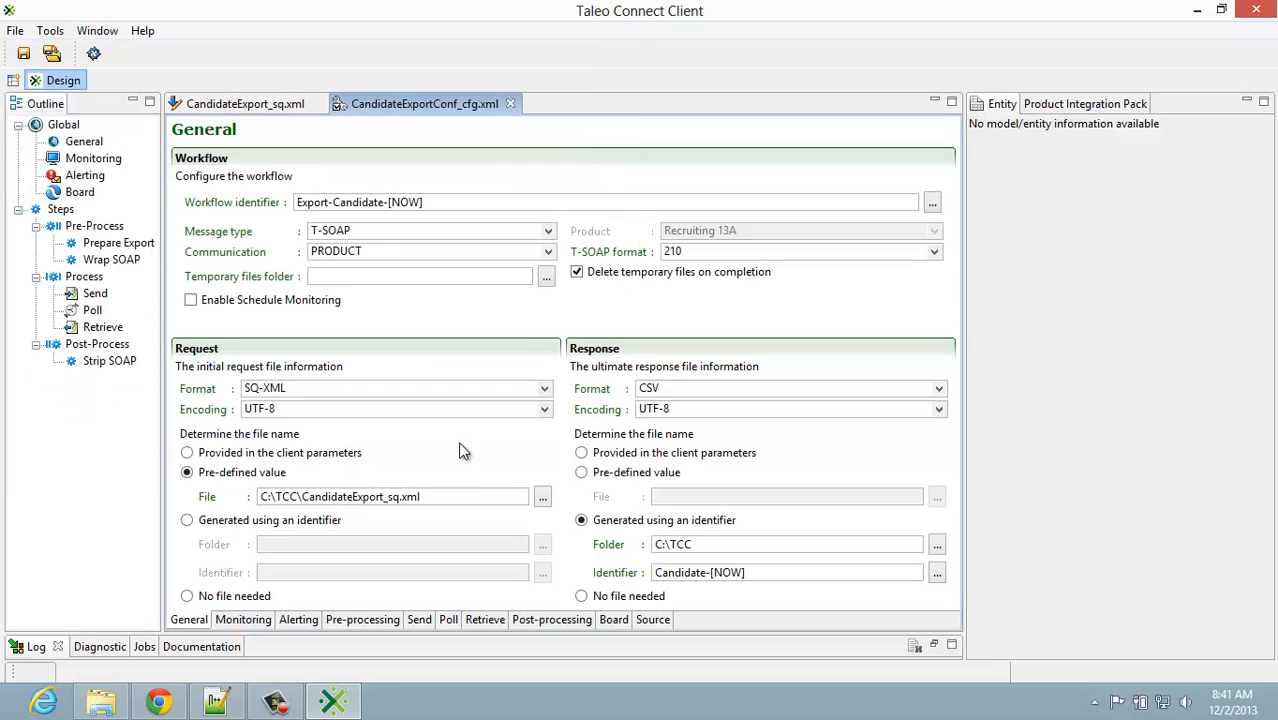
Step: Run the CandidateExportConf configuration and maximize the monitoring view to follow the workflow's execution
{"action": "left_click", "coordinate": [95, 55]}
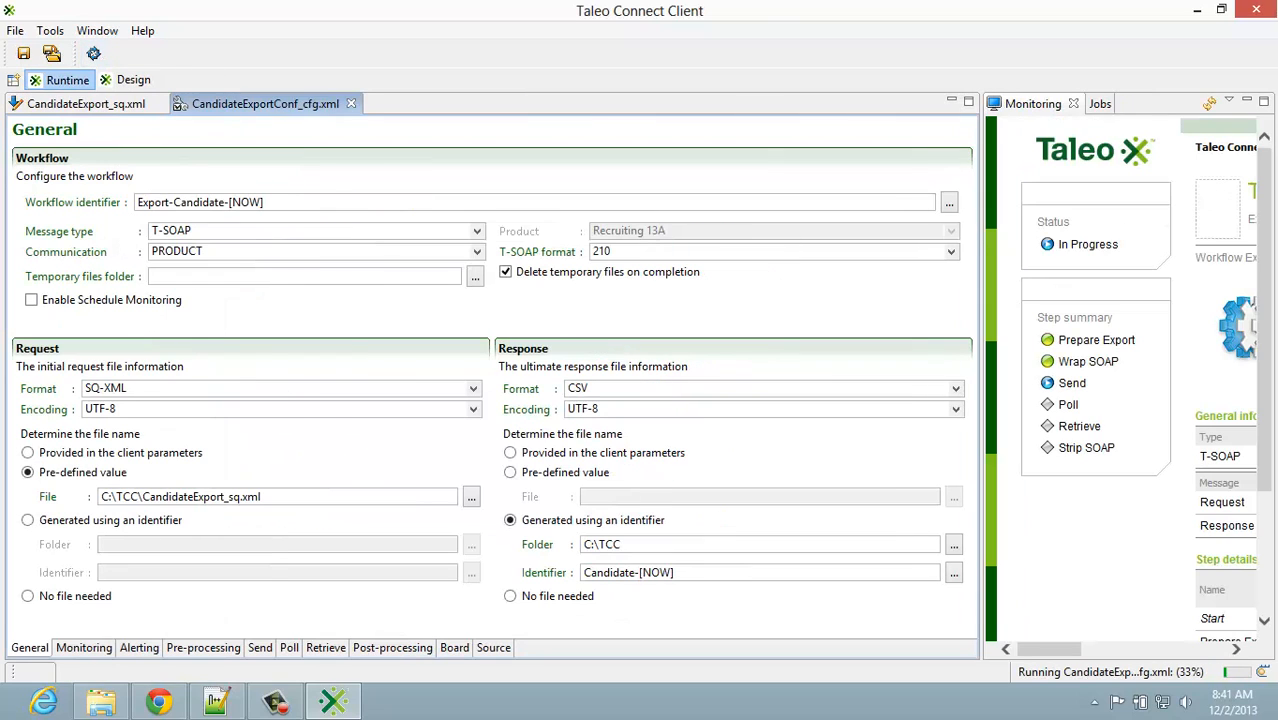
{"action": "left_click", "coordinate": [1264, 104]}
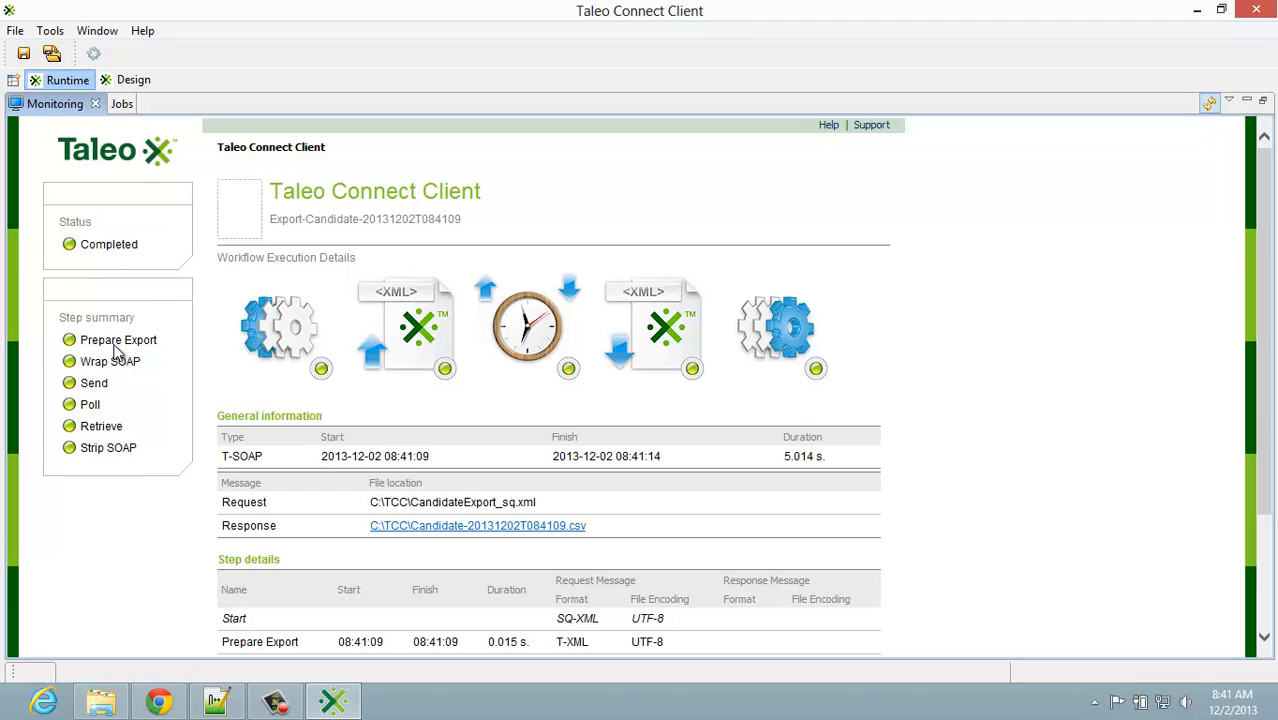
Step: Switch to File Explorer, open Candidate-20131202T084109.csv from the C:\TCC folder, and maximize its Notepad++ window
{"action": "left_click", "coordinate": [108, 704]}
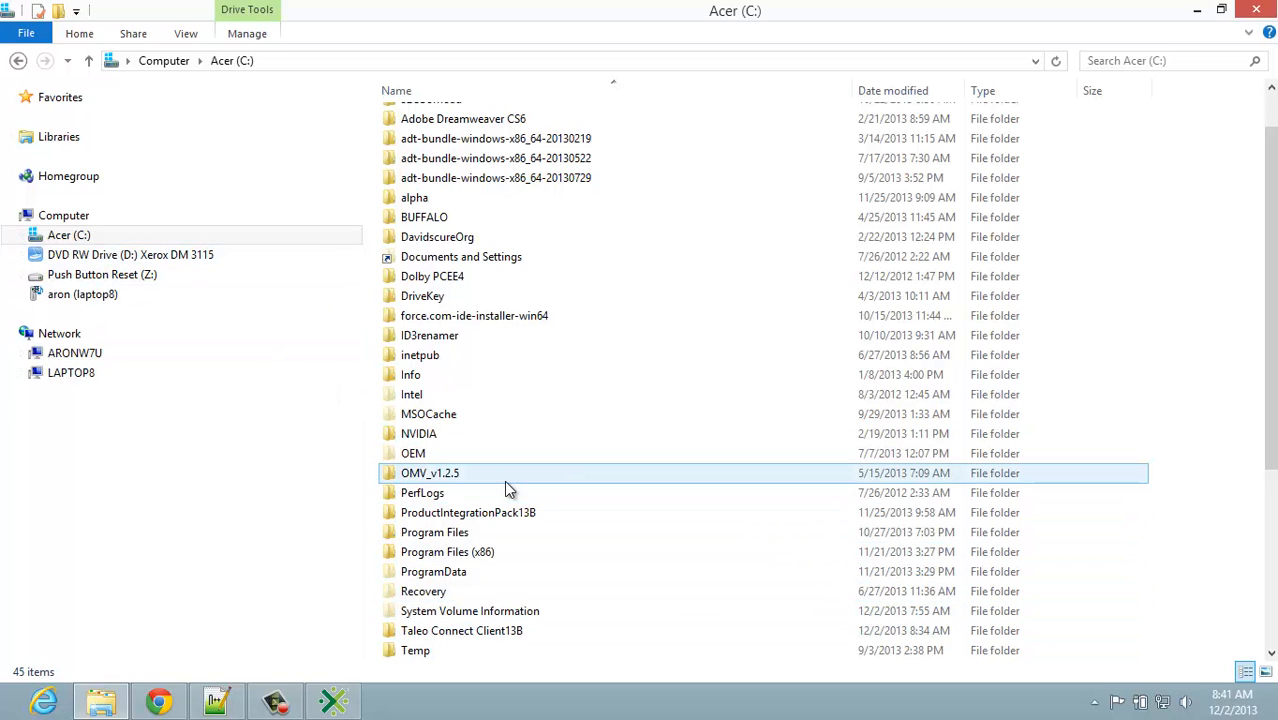
{"action": "scroll", "coordinate": [507, 489], "scroll_direction": "up", "scroll_amount": 1}
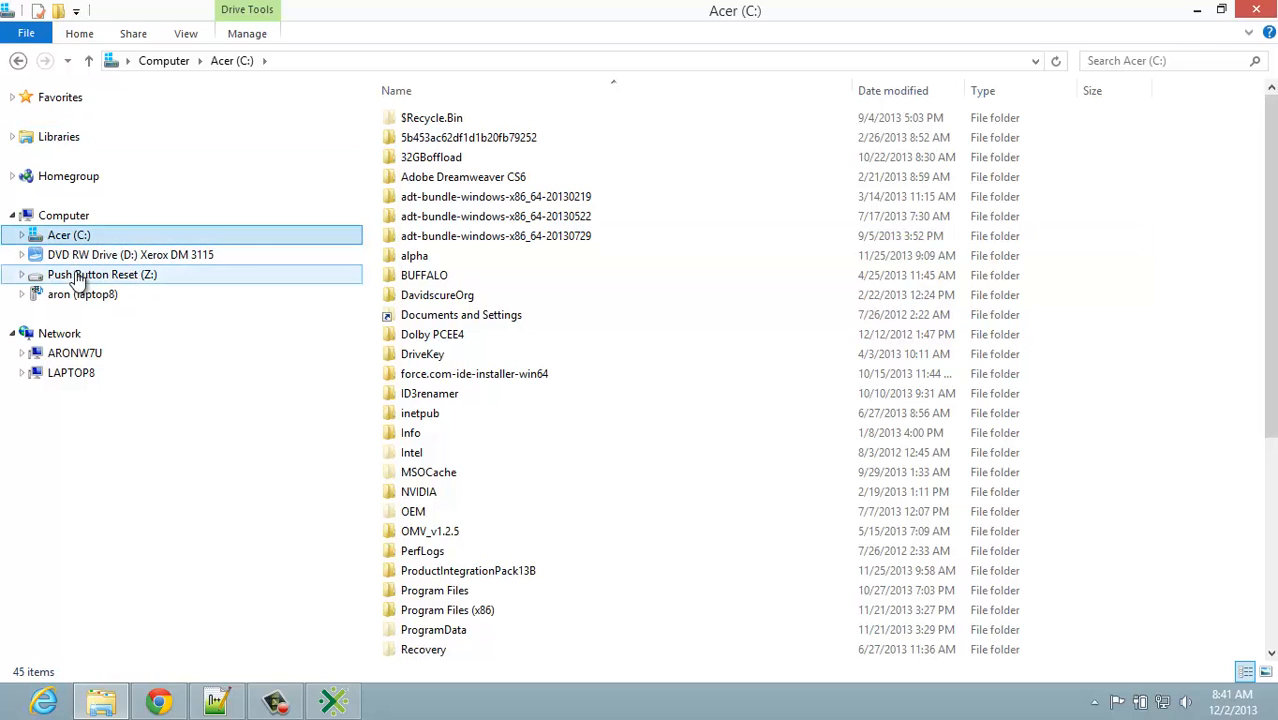
{"action": "left_click", "coordinate": [21, 235]}
{"action": "scroll", "coordinate": [40, 330], "scroll_direction": "down", "scroll_amount": 4}
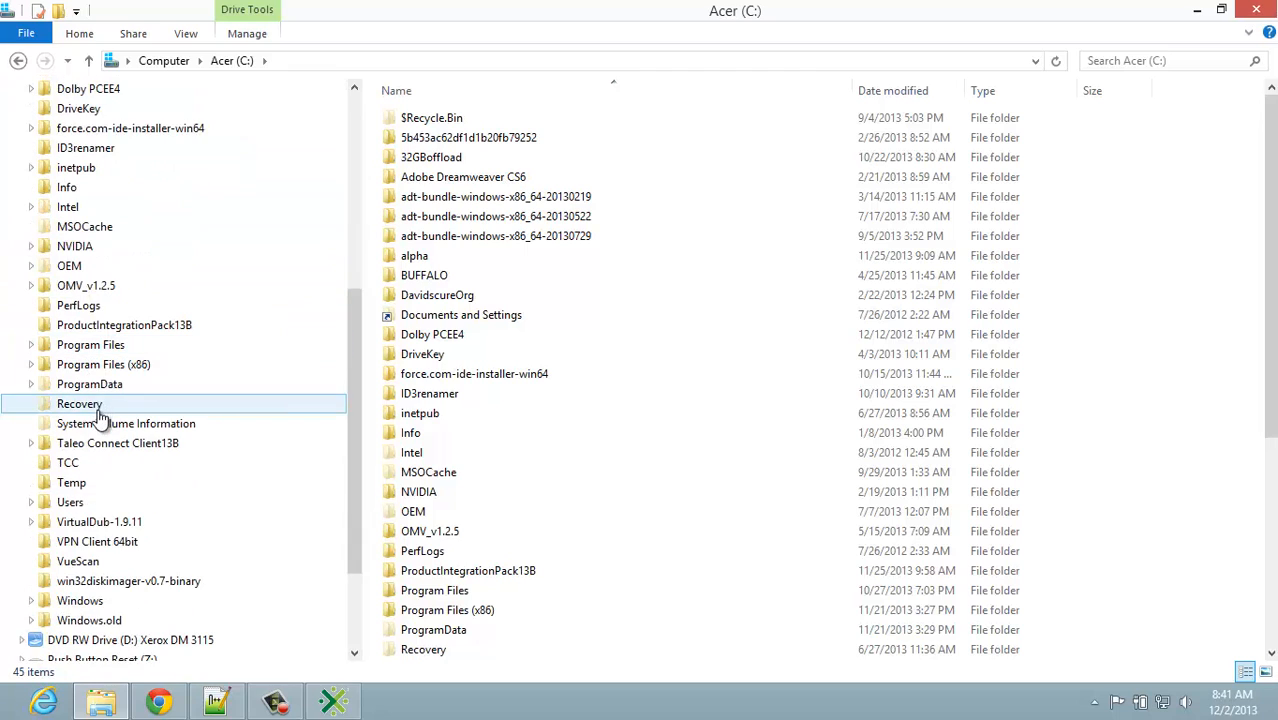
{"action": "left_click", "coordinate": [70, 463]}
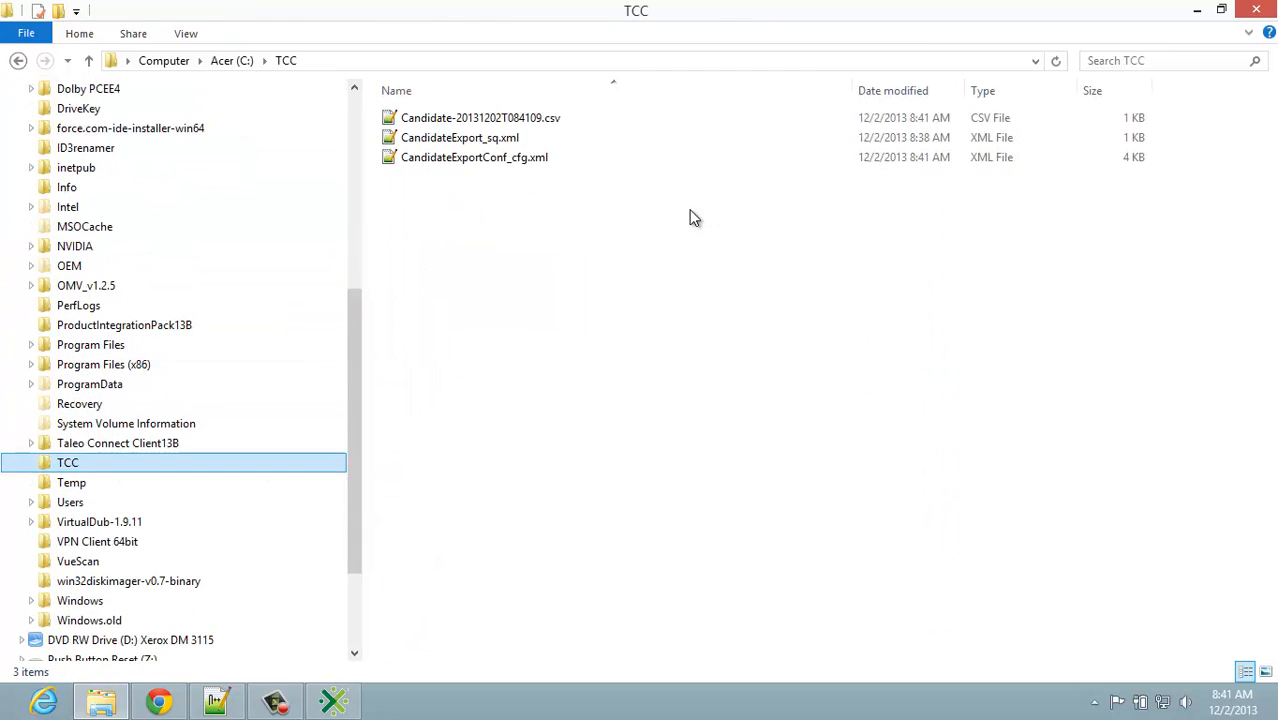
{"action": "double_click", "coordinate": [432, 118]}
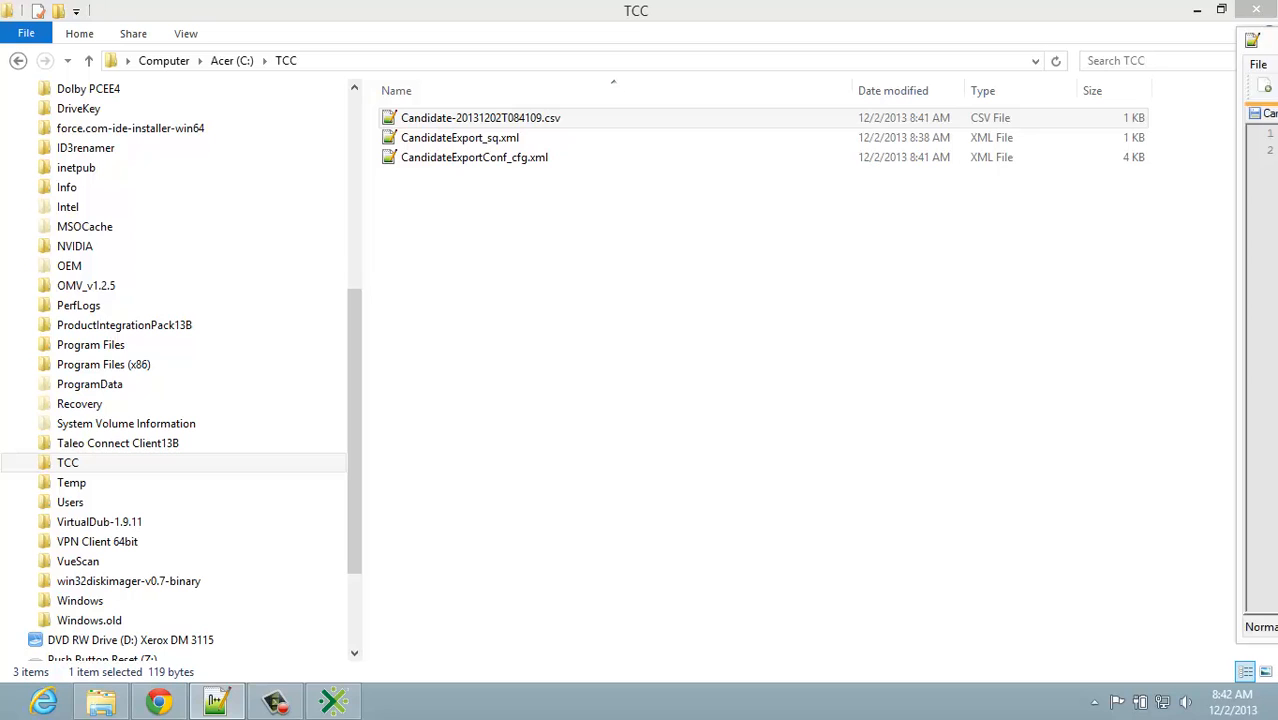
{"action": "left_click_drag", "start_coordinate": [747, 57], "coordinate": [505, 1]}
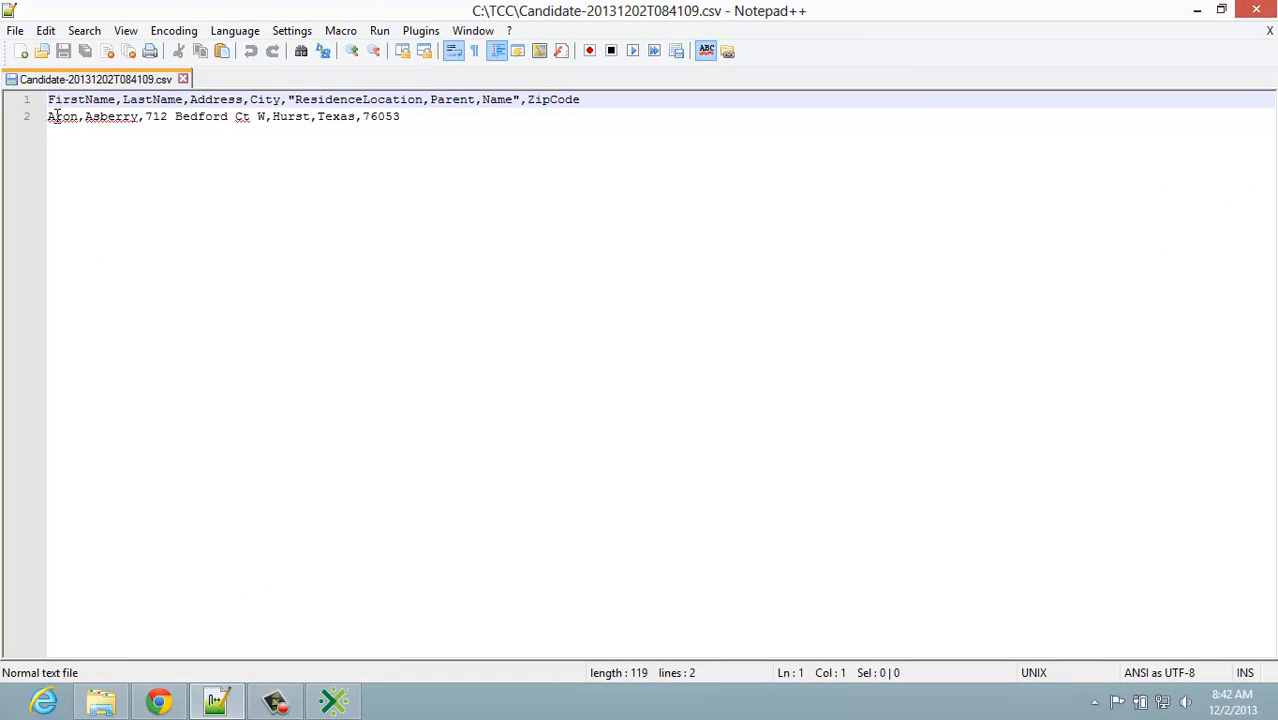
Step: Check the exported record's last name, address, city, state and zip code against the header columns by highlighting each value
{"action": "double_click", "coordinate": [125, 118]}
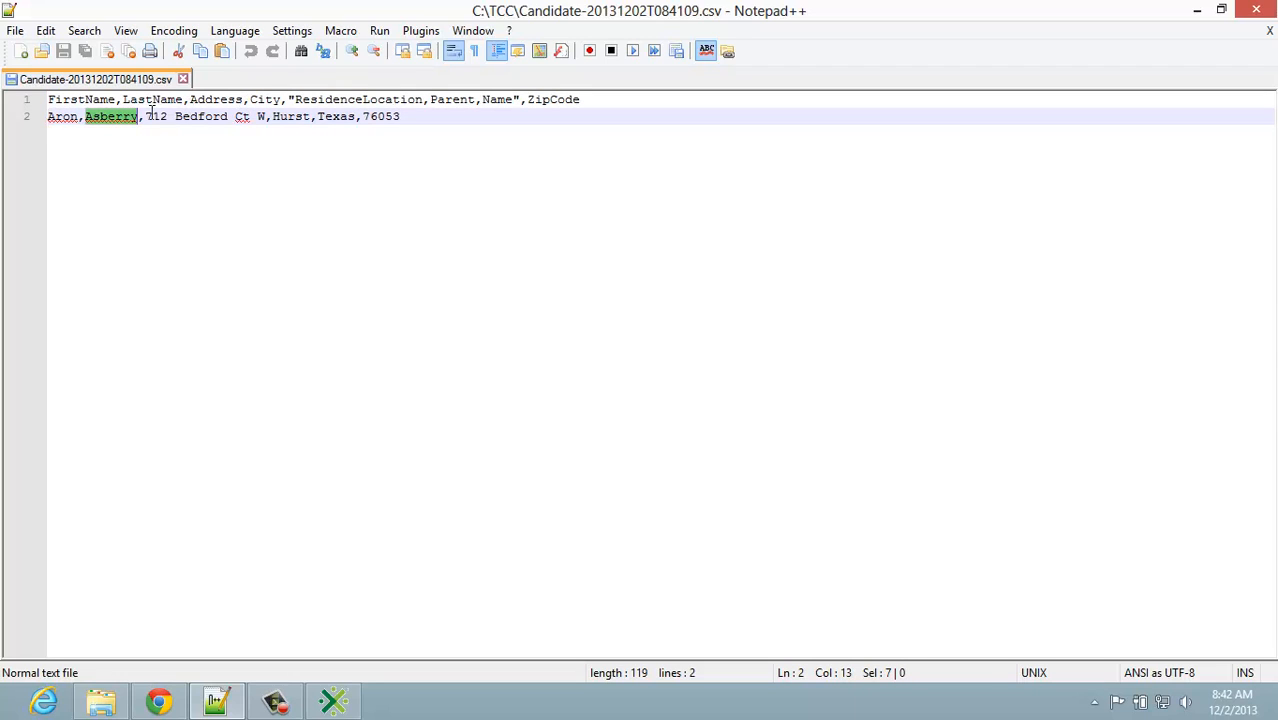
{"action": "left_click_drag", "start_coordinate": [146, 117], "coordinate": [276, 108]}
{"action": "double_click", "coordinate": [290, 117]}
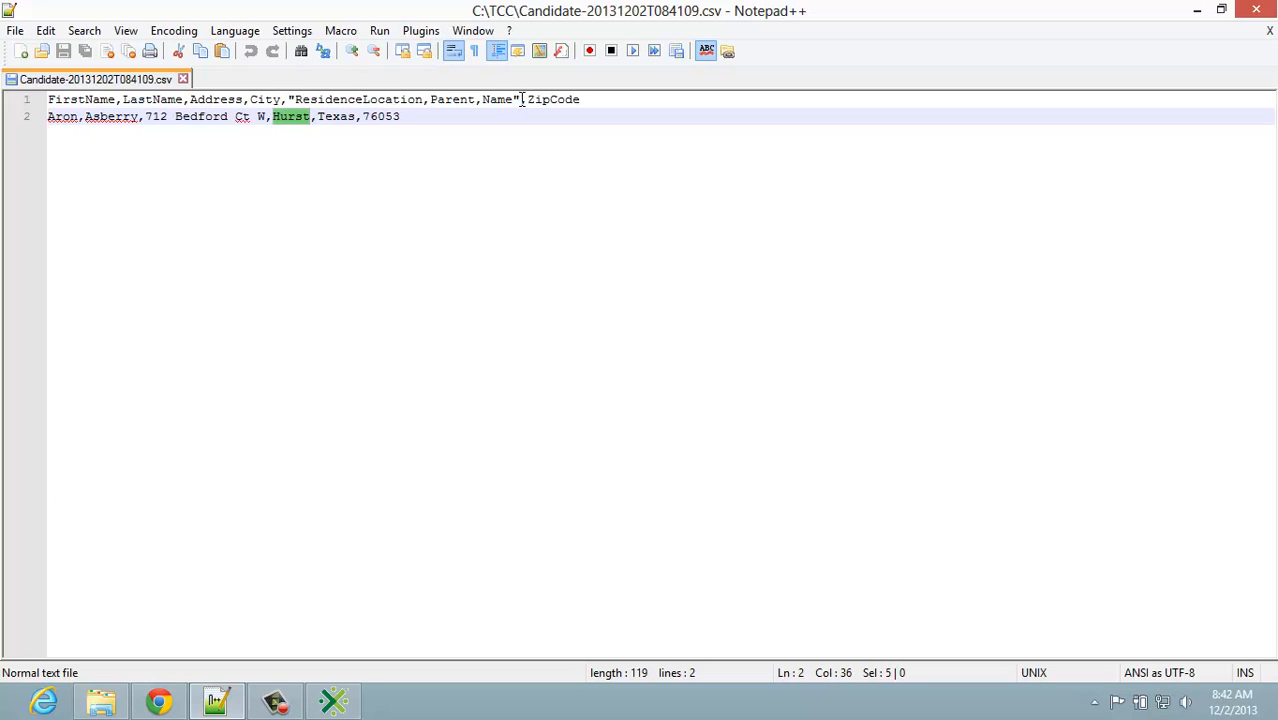
{"action": "double_click", "coordinate": [342, 118]}
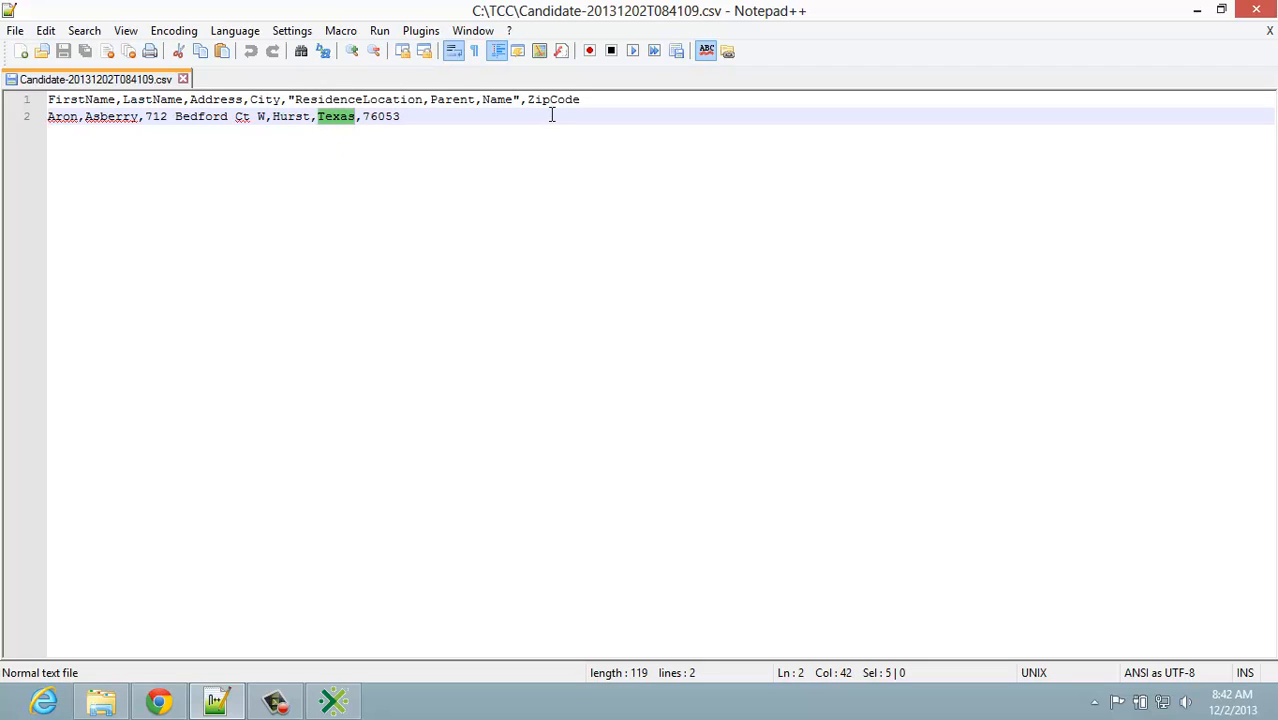
{"action": "double_click", "coordinate": [391, 118]}
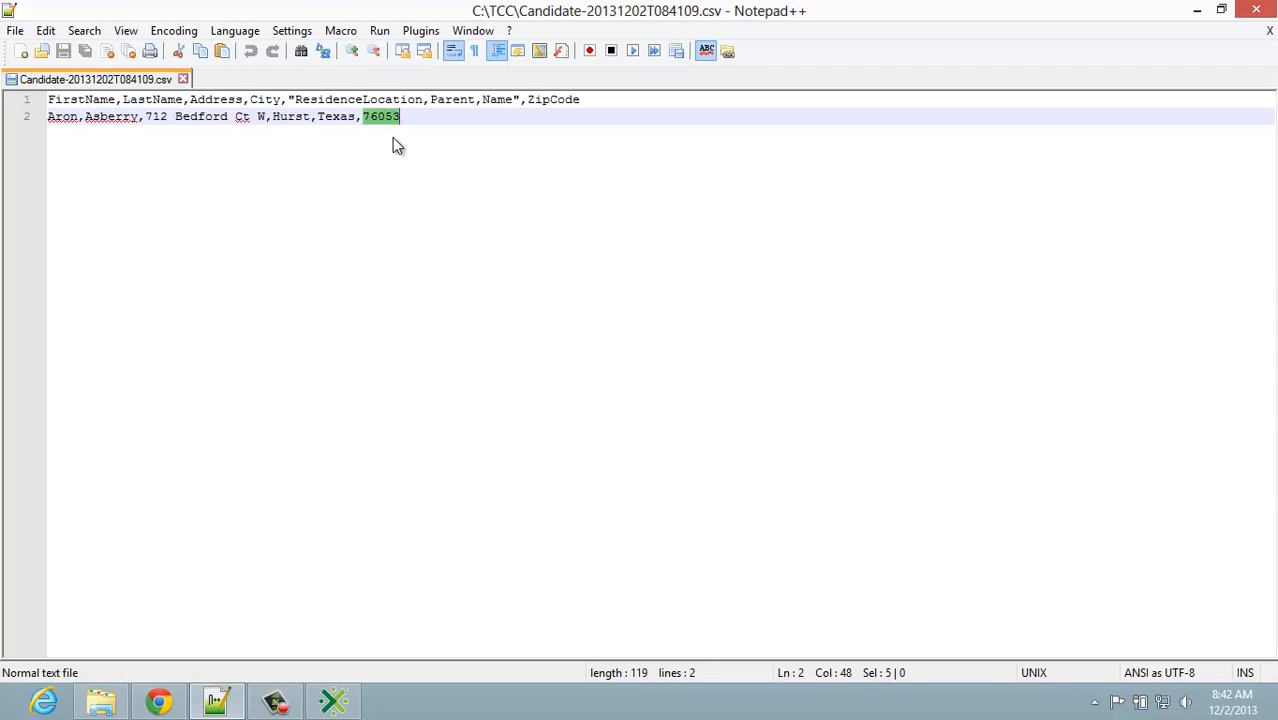